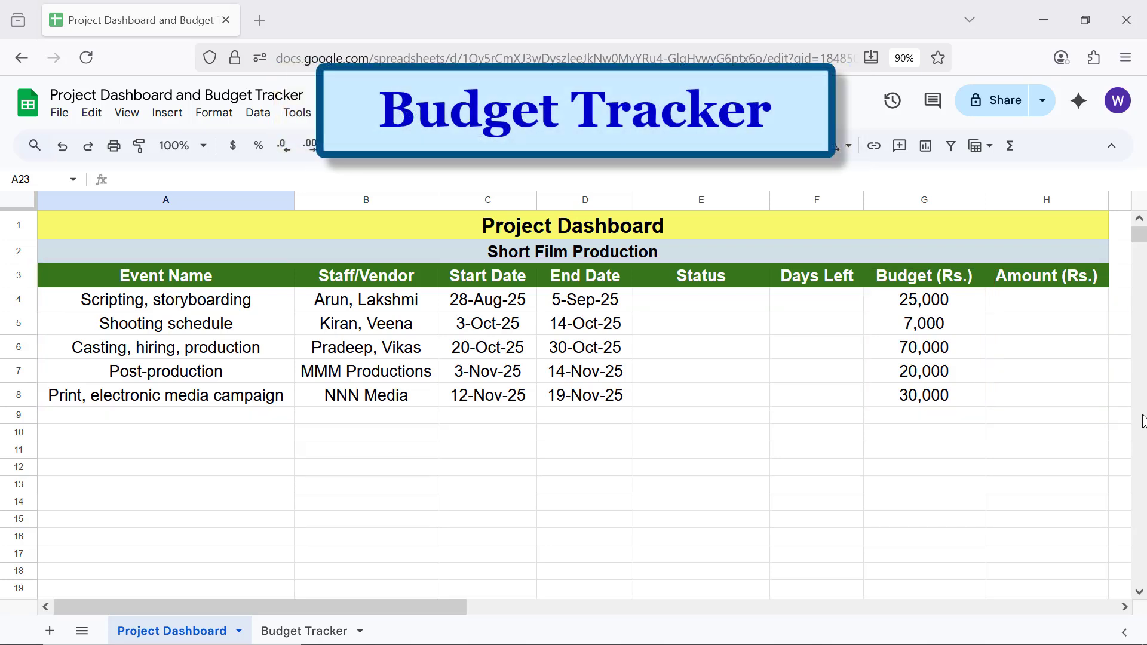
left_click(308, 629)
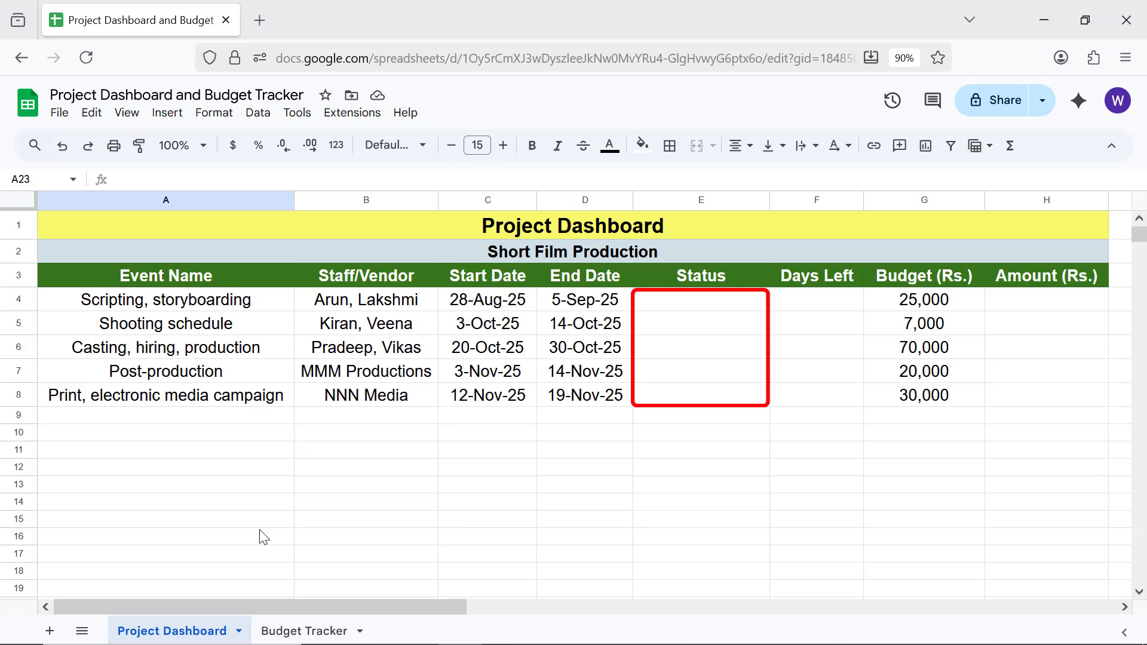
Step: Add a dropdown data validation rule to the Status cells E4:E8
left_click(695, 298)
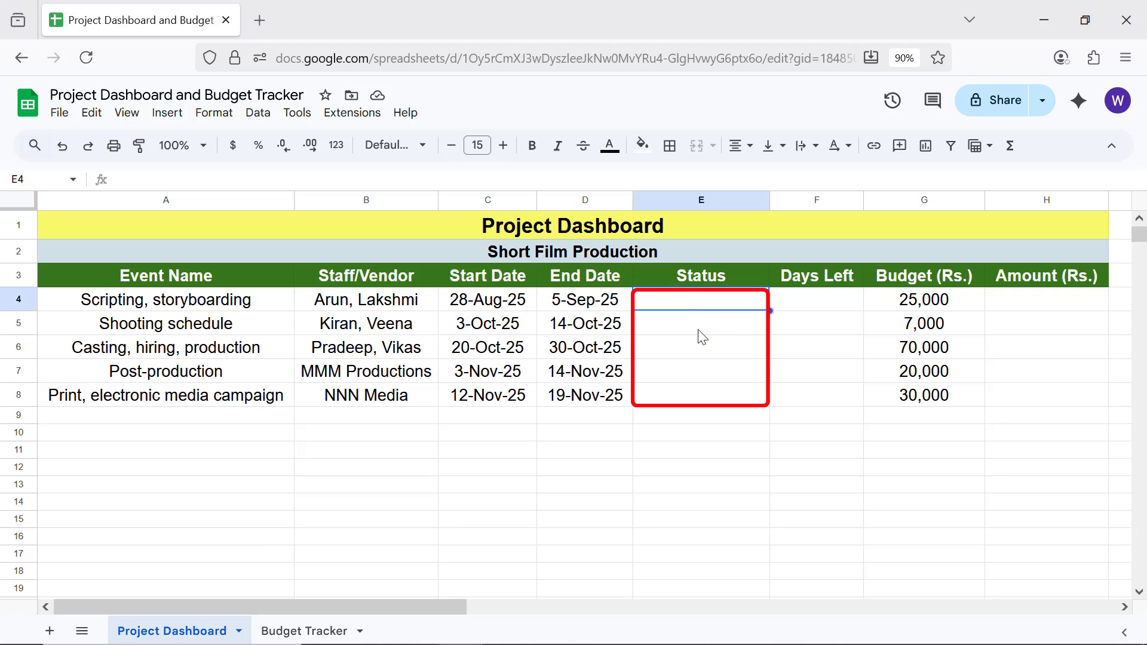
left_click(705, 388, "shift")
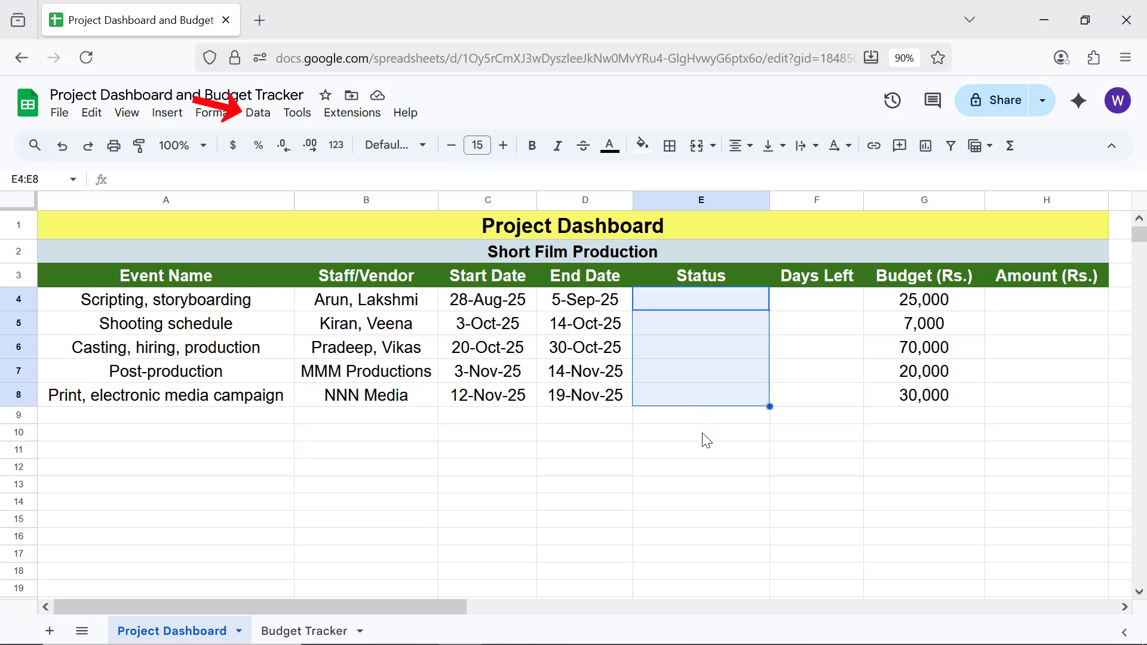
left_click(258, 113)
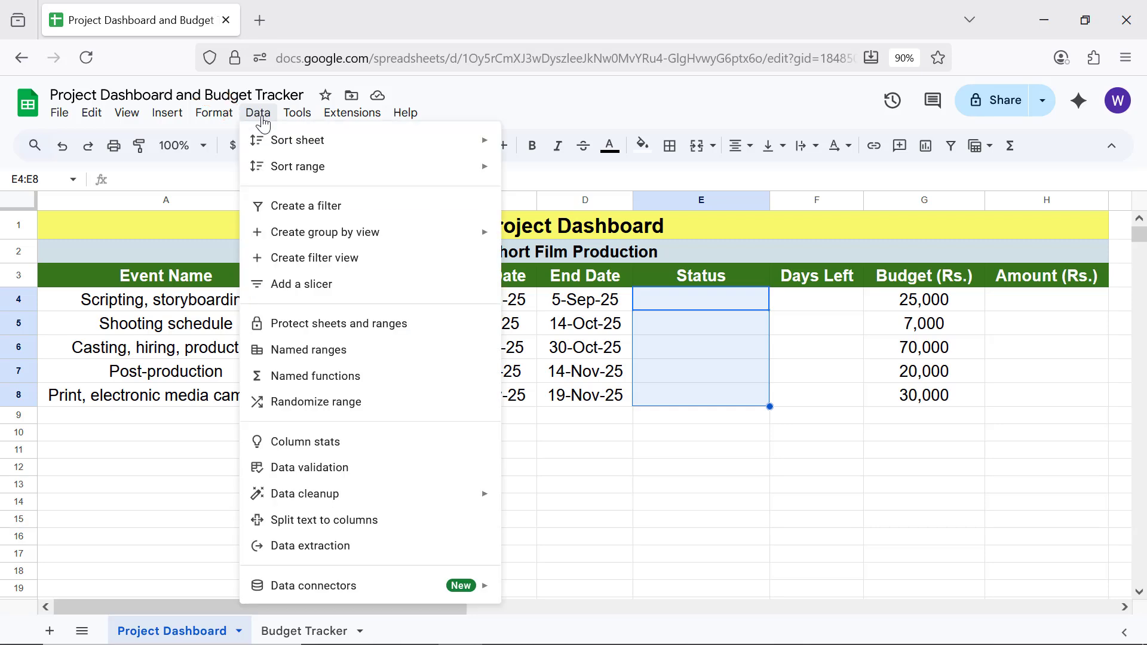
left_click(304, 469)
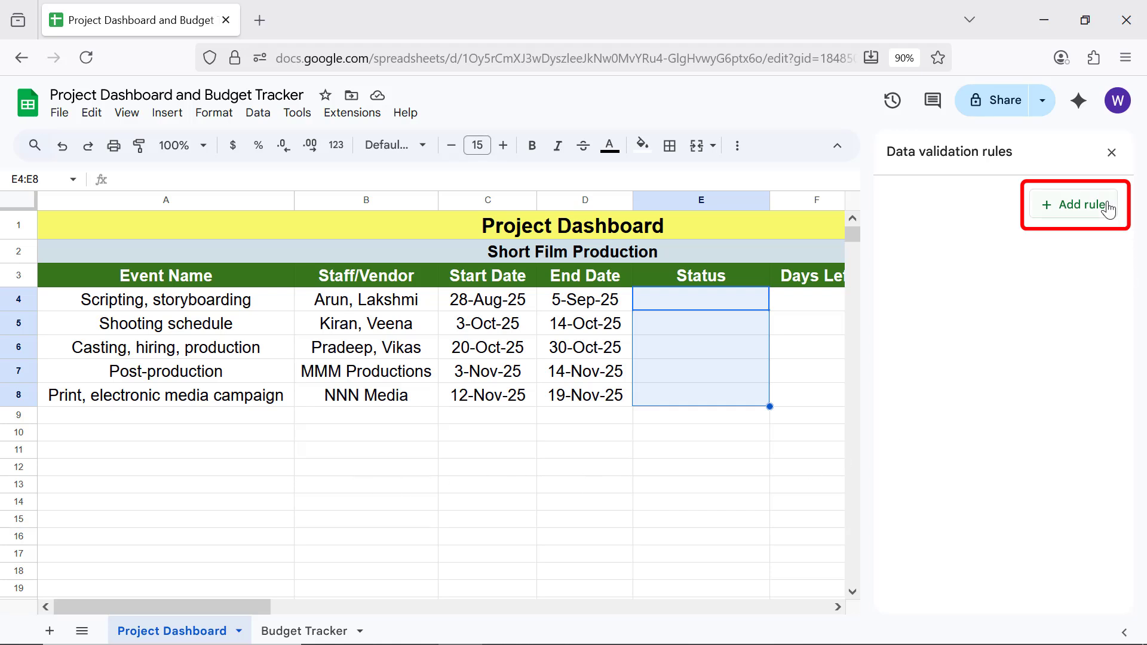
left_click(1102, 222)
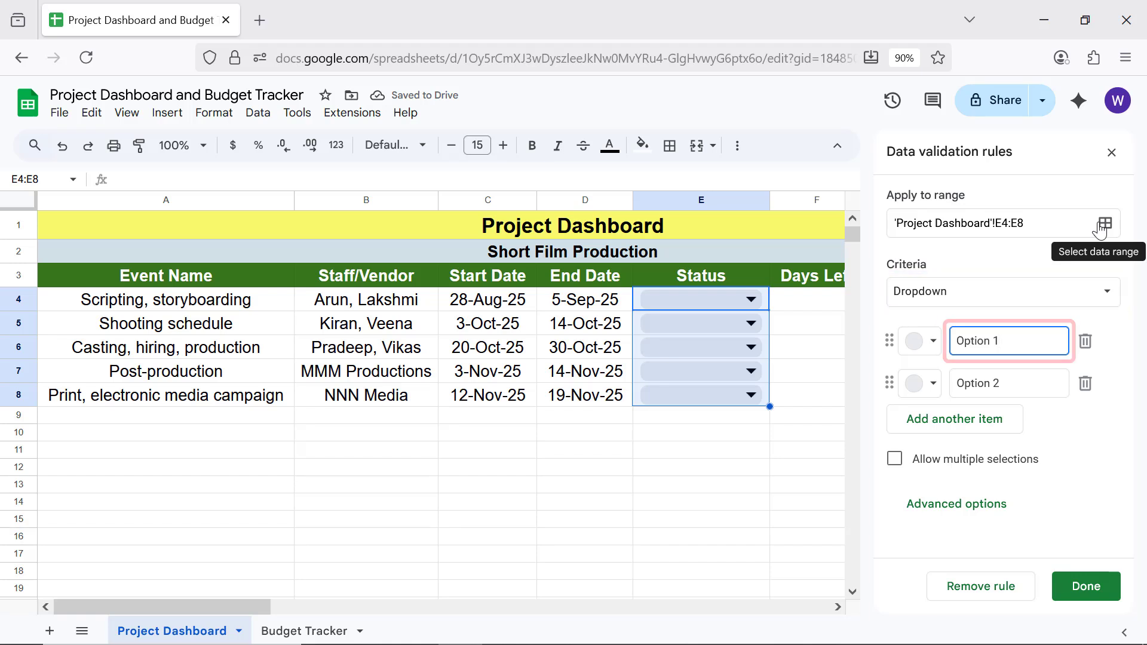
Step: Name the rule's first dropdown item "Not started" and give it the light blue-grey colour
triple_click(956, 343)
type("Not ")
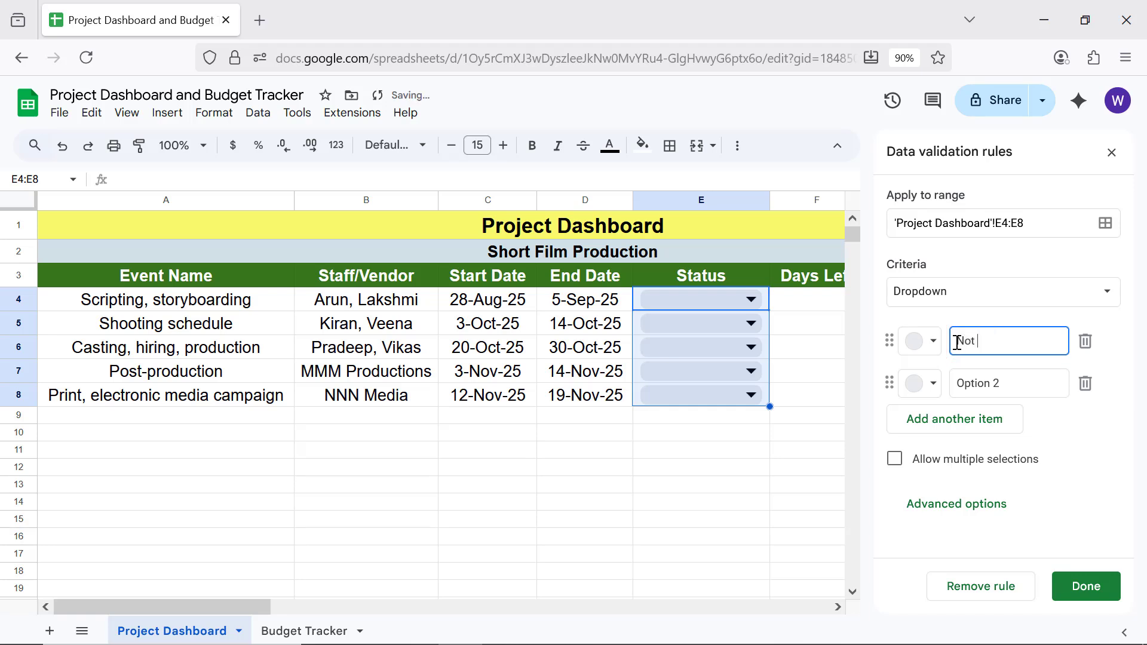
type("started")
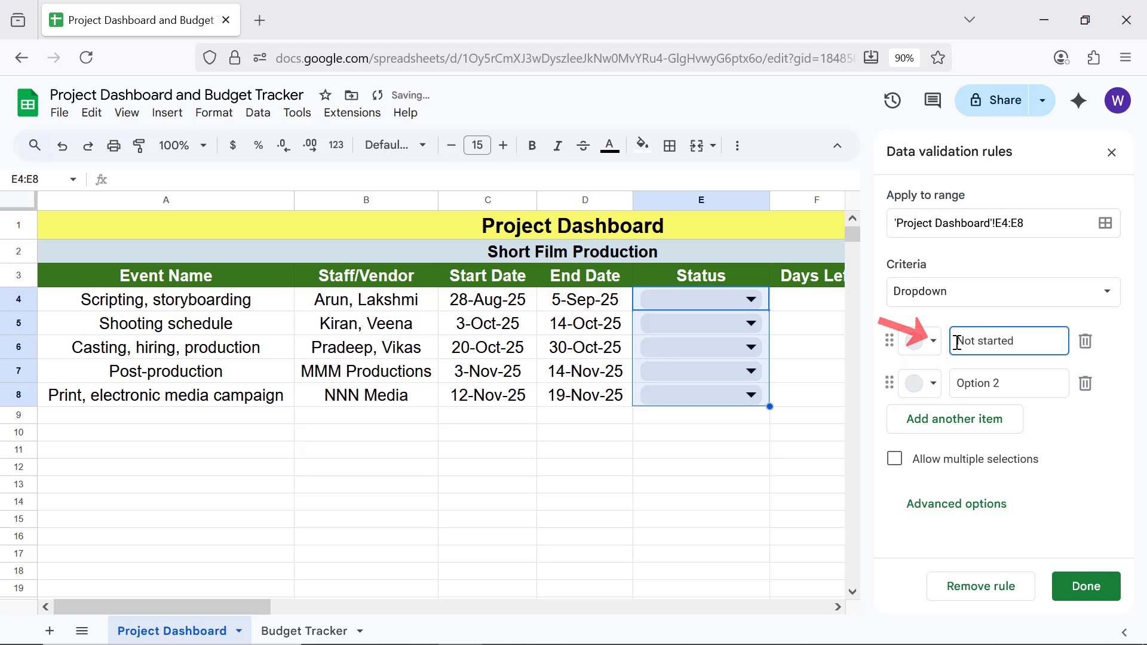
left_click(924, 343)
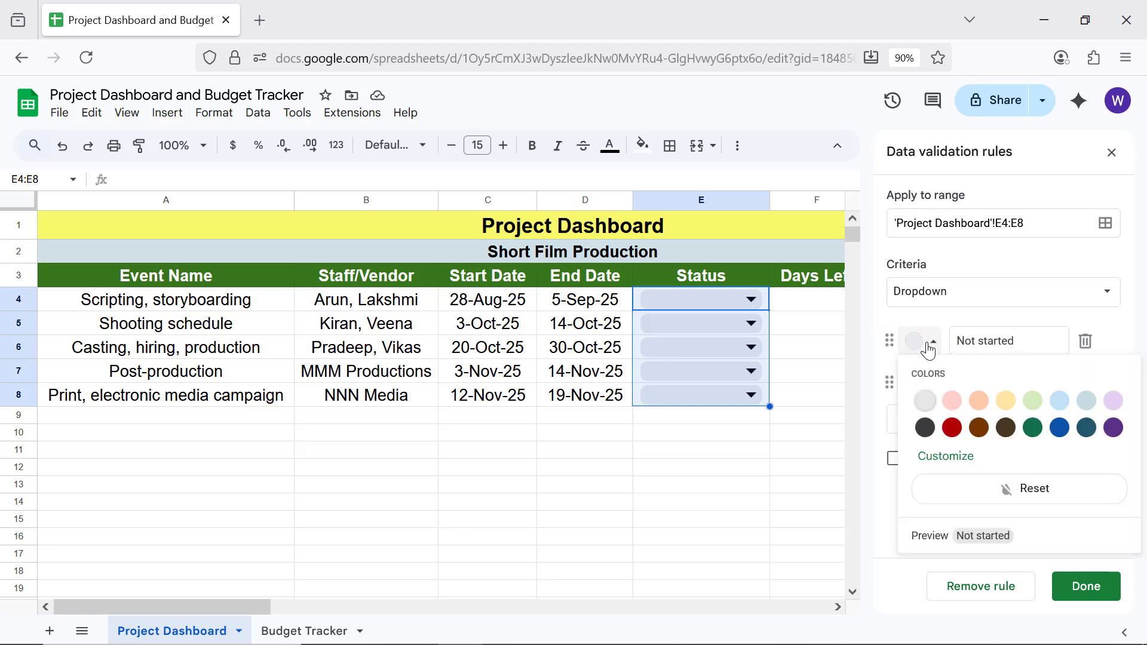
left_click(1085, 400)
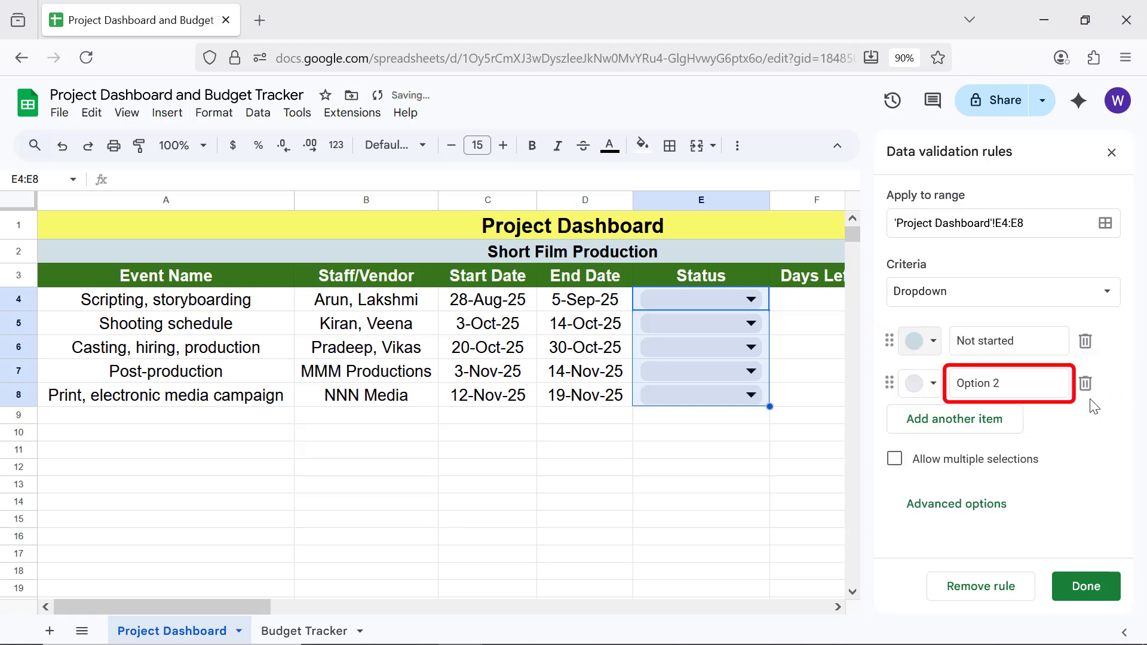
Step: Name the second dropdown item "Started" and give it the dark blue colour
left_click(997, 384)
key("ctrl+a")
type("Star")
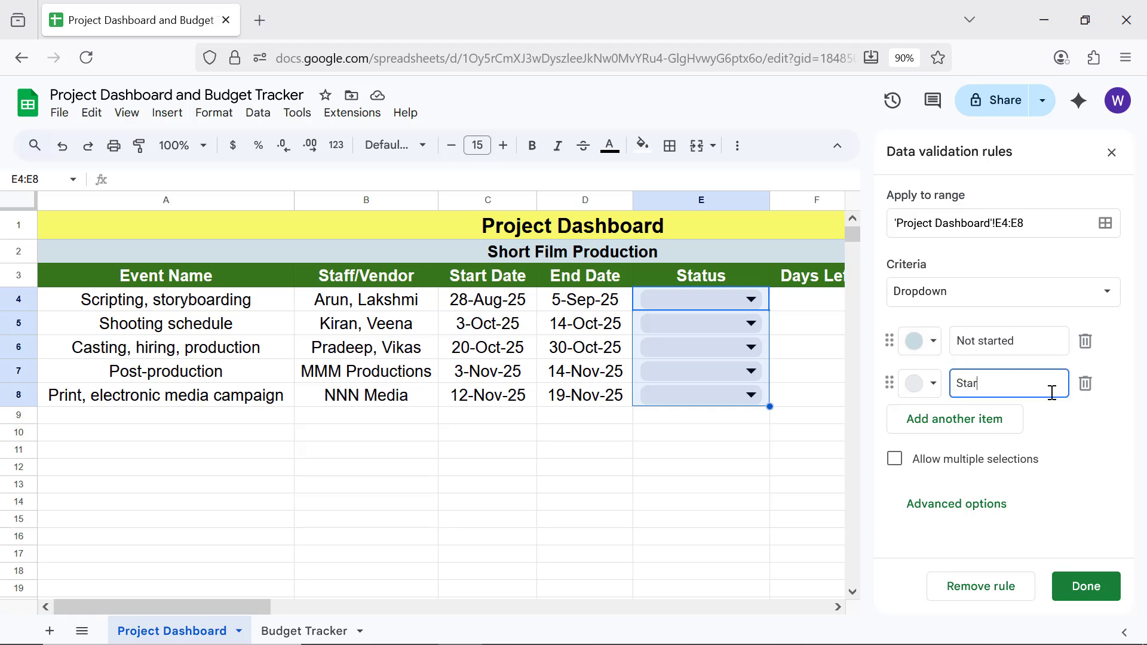
type("ted")
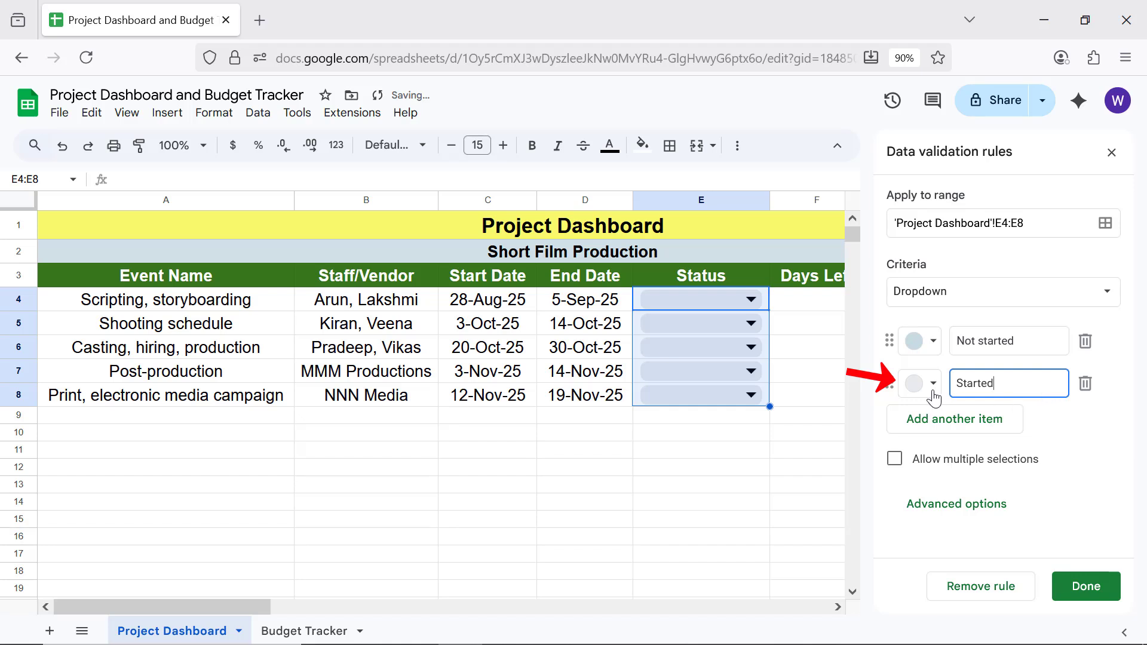
left_click(934, 391)
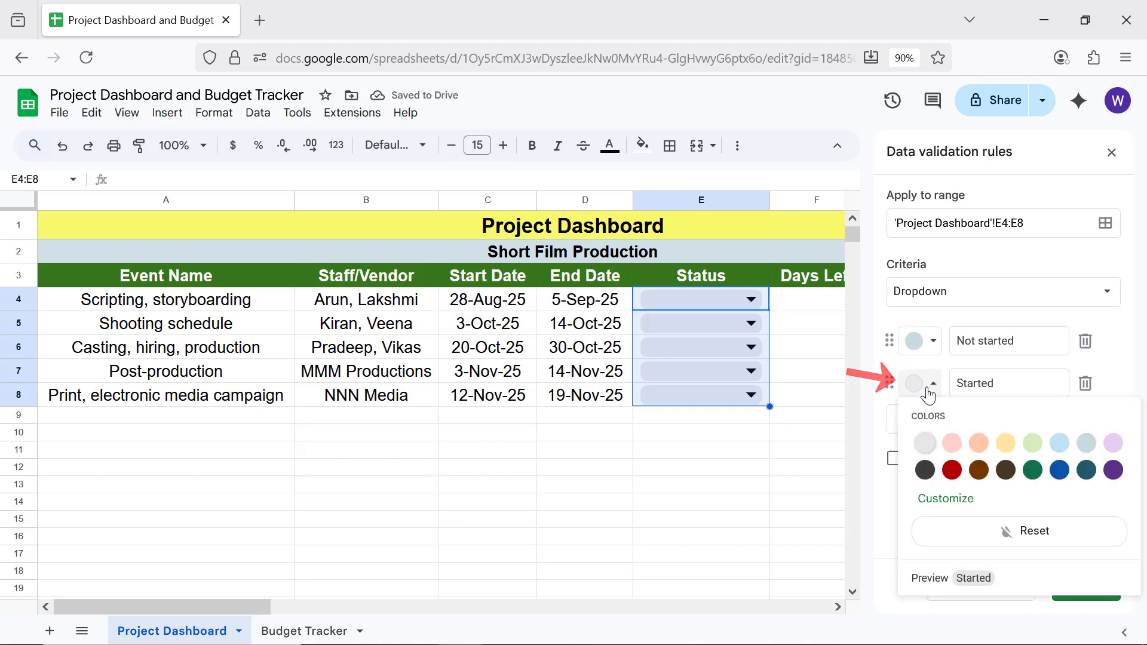
left_click(1060, 471)
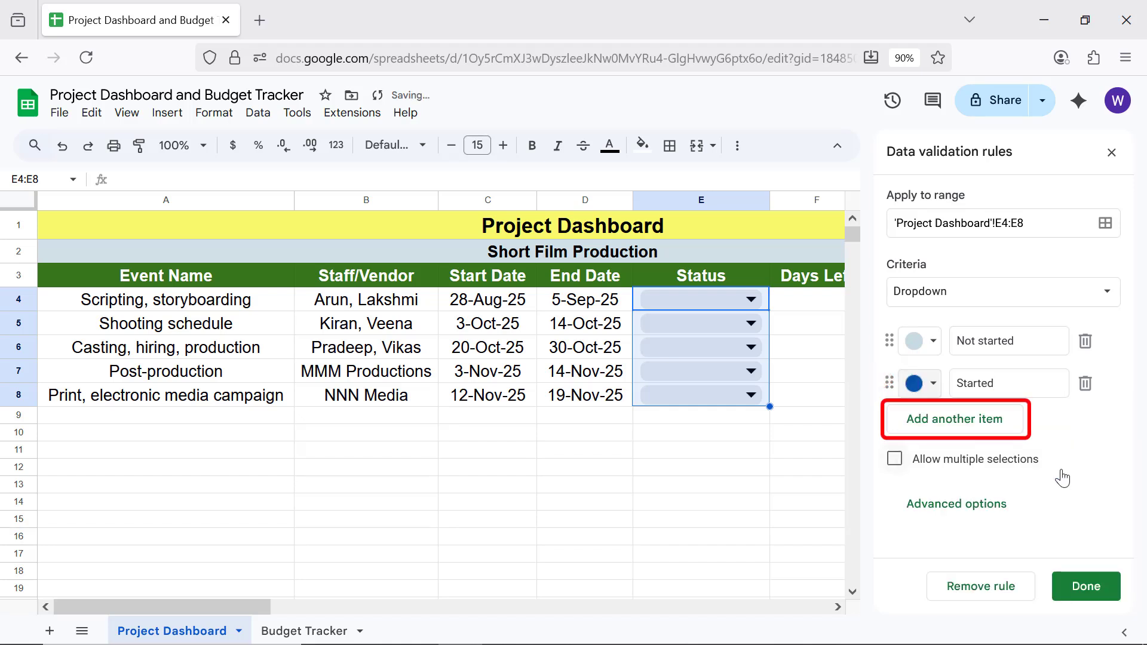
Step: Add a third dropdown item "Complete" in light green and save the finished validation rule
left_click(981, 429)
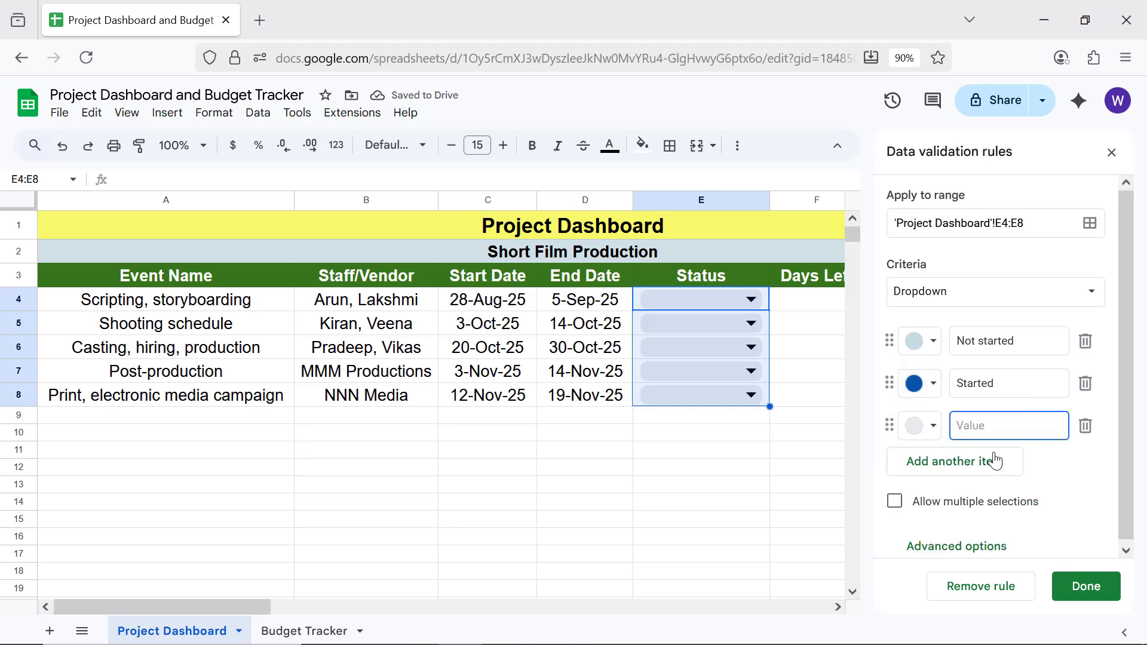
type("Com")
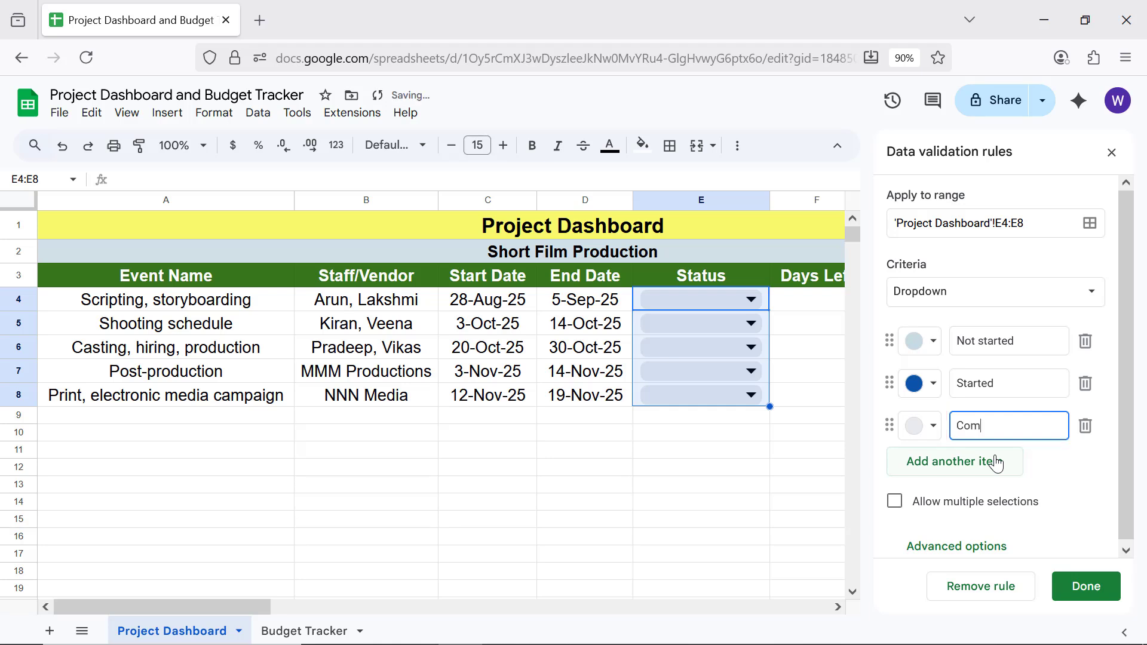
type("plete")
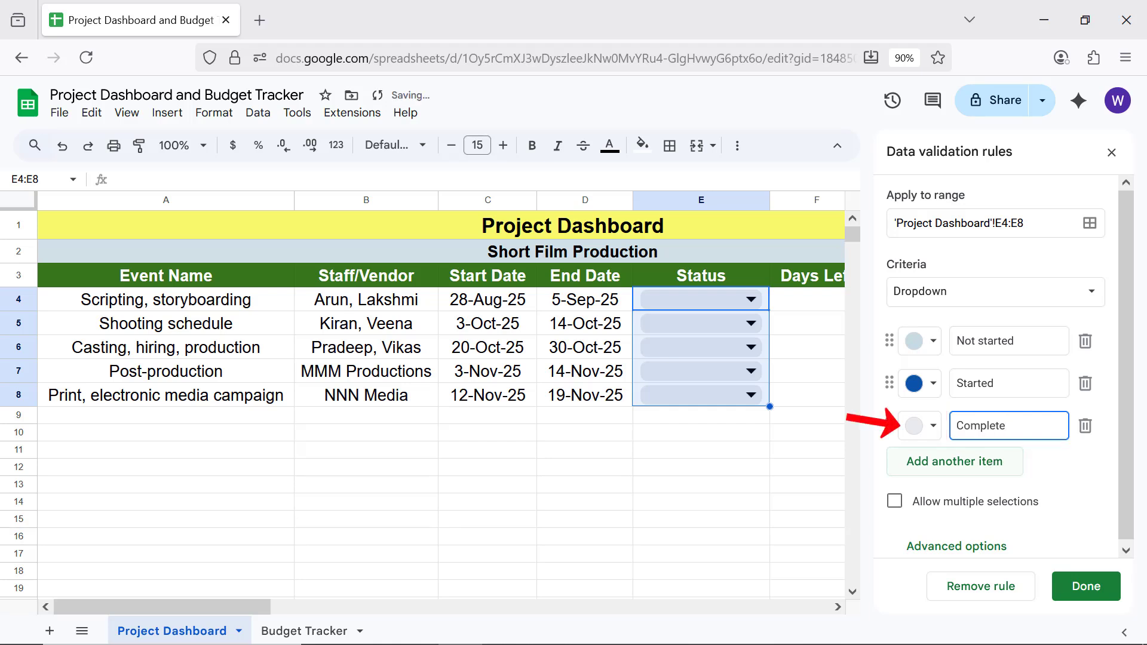
left_click(921, 434)
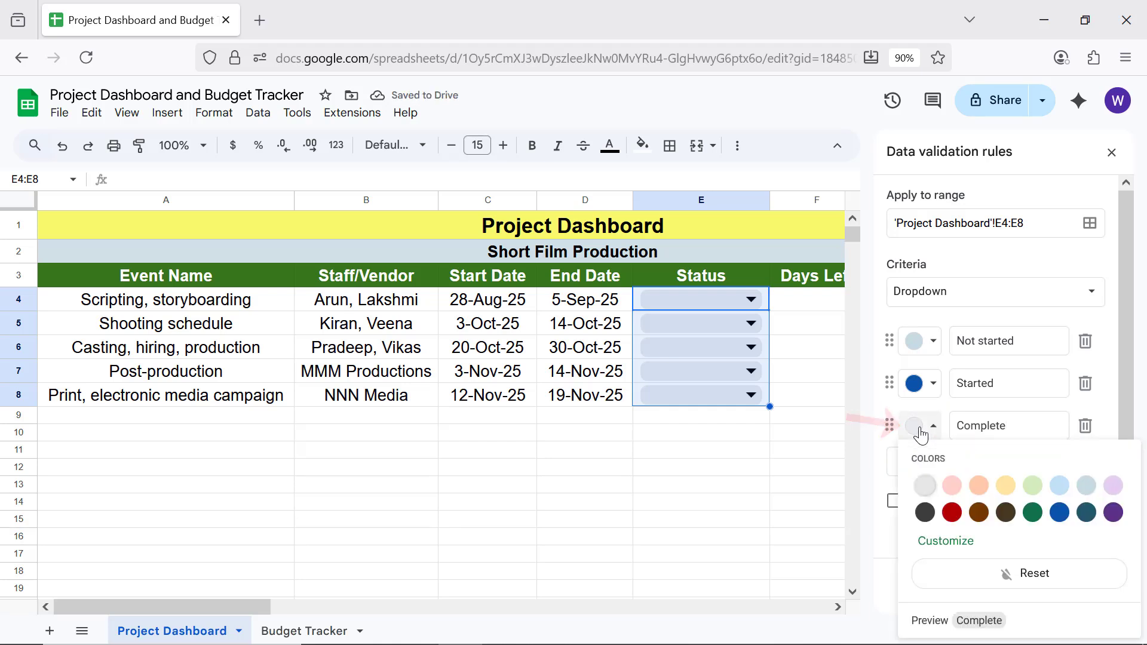
left_click(1027, 485)
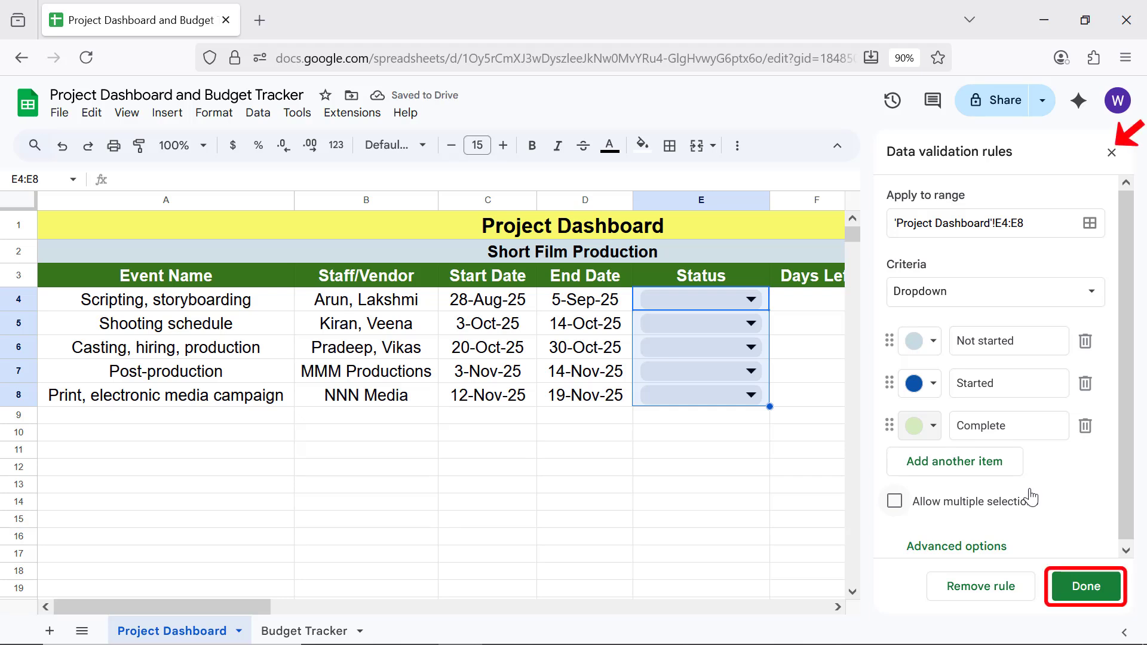
left_click(1084, 586)
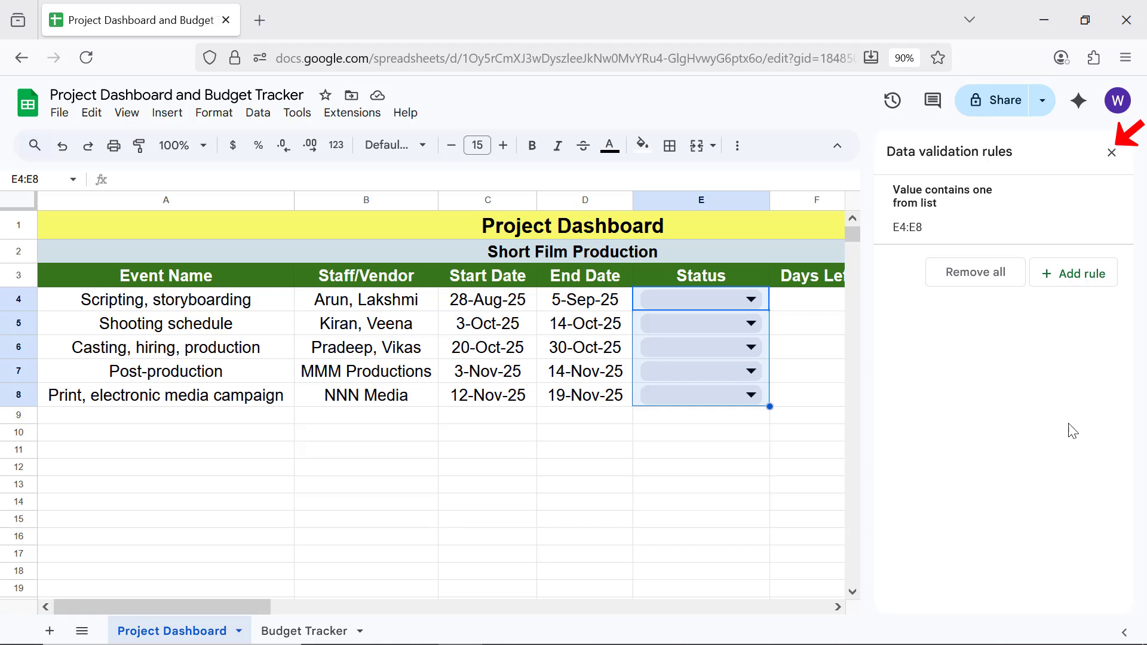
left_click(1110, 153)
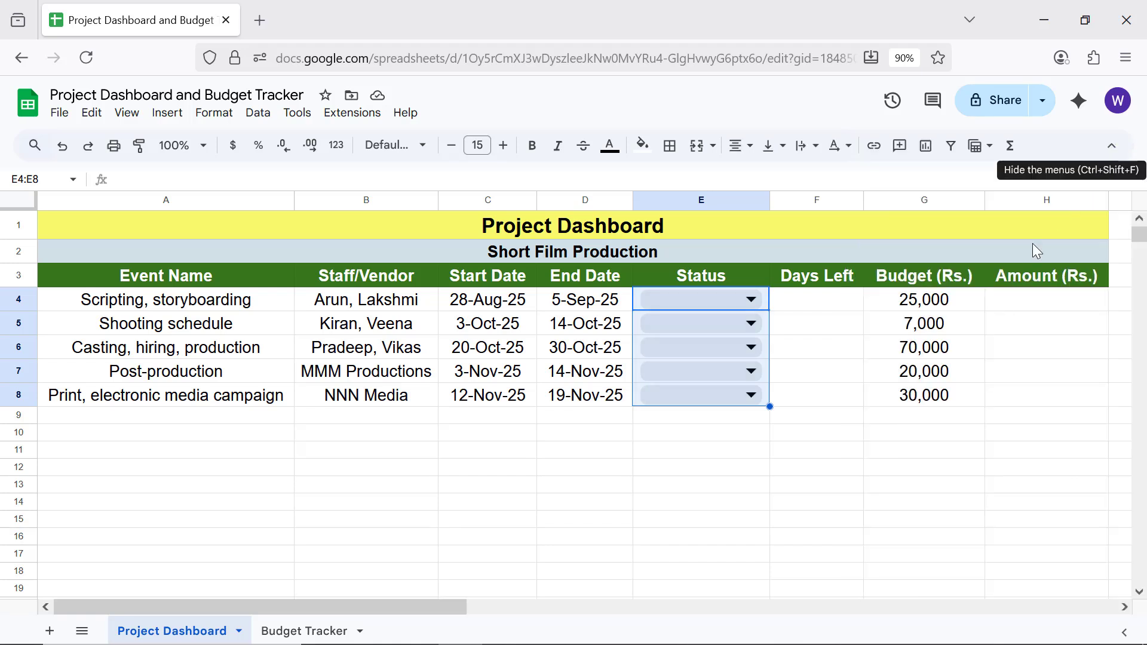
left_click(737, 415)
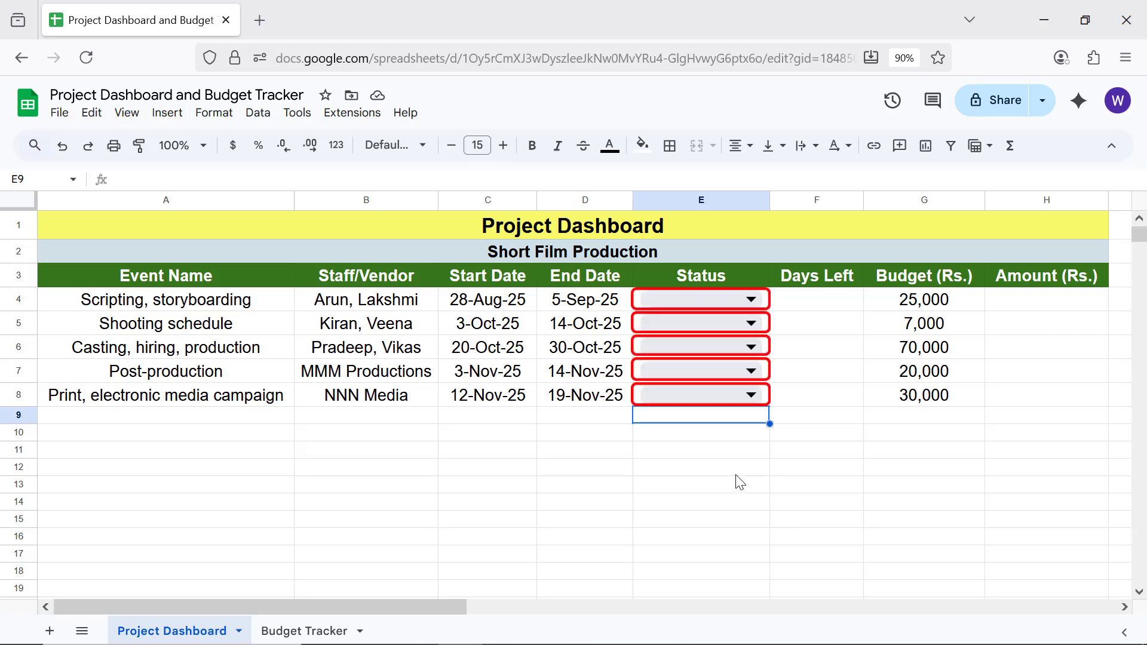
Step: Set the status of "Scripting, storyboarding" to Complete and of the other four events in E5:E8 to Not started
left_click(753, 300)
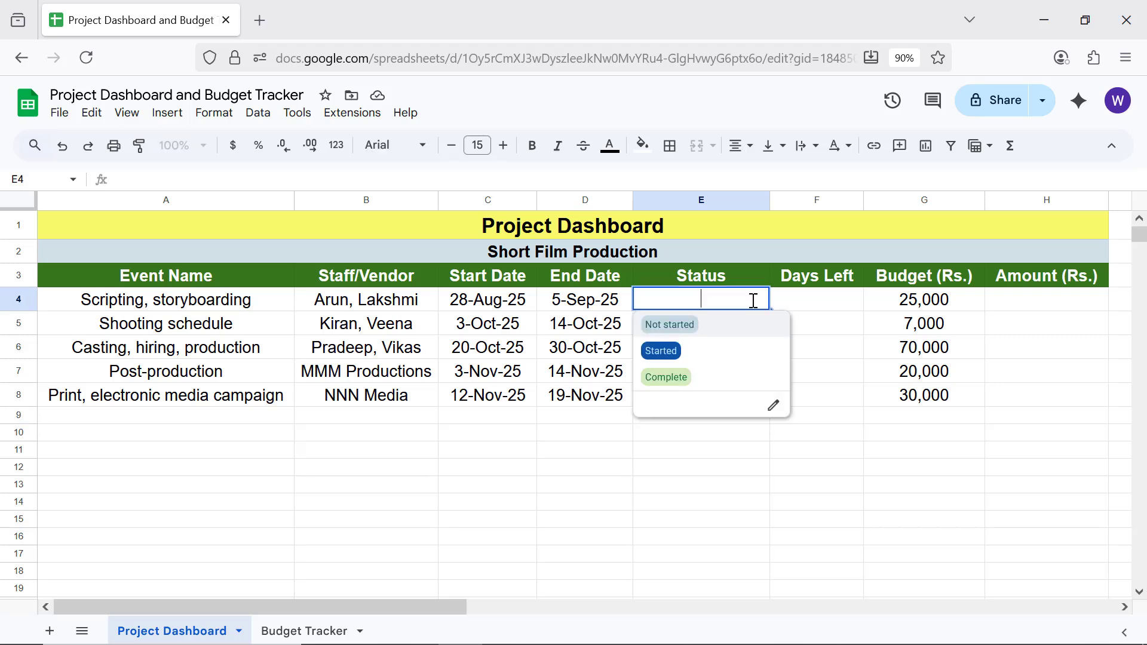
left_click(701, 377)
left_click(751, 324)
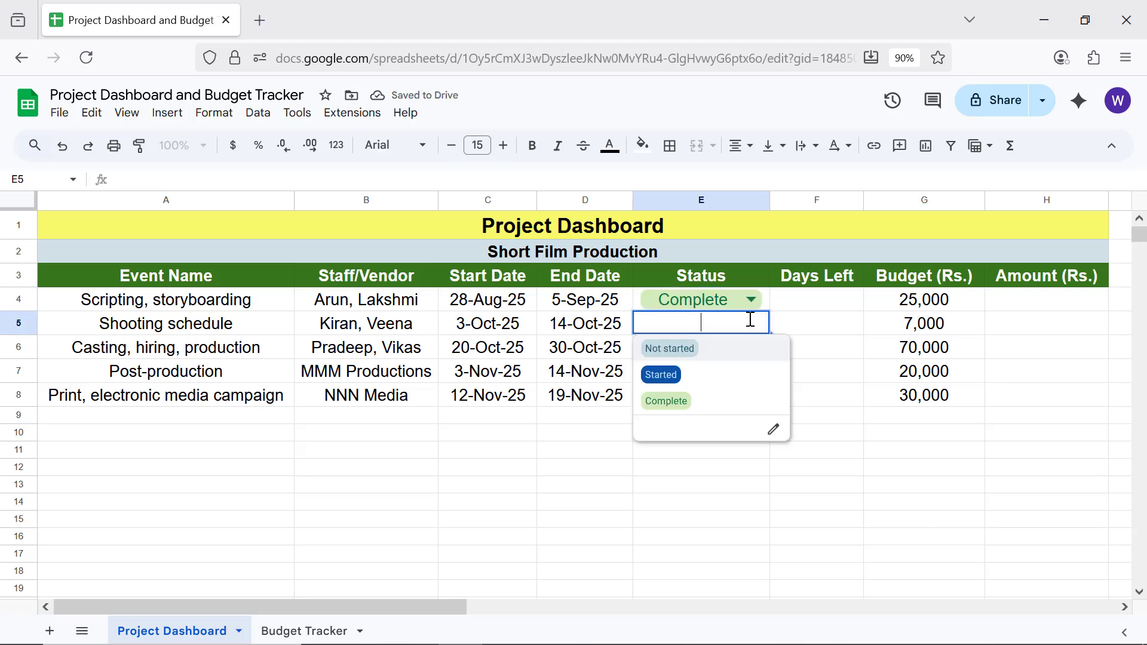
left_click(705, 351)
left_click(749, 348)
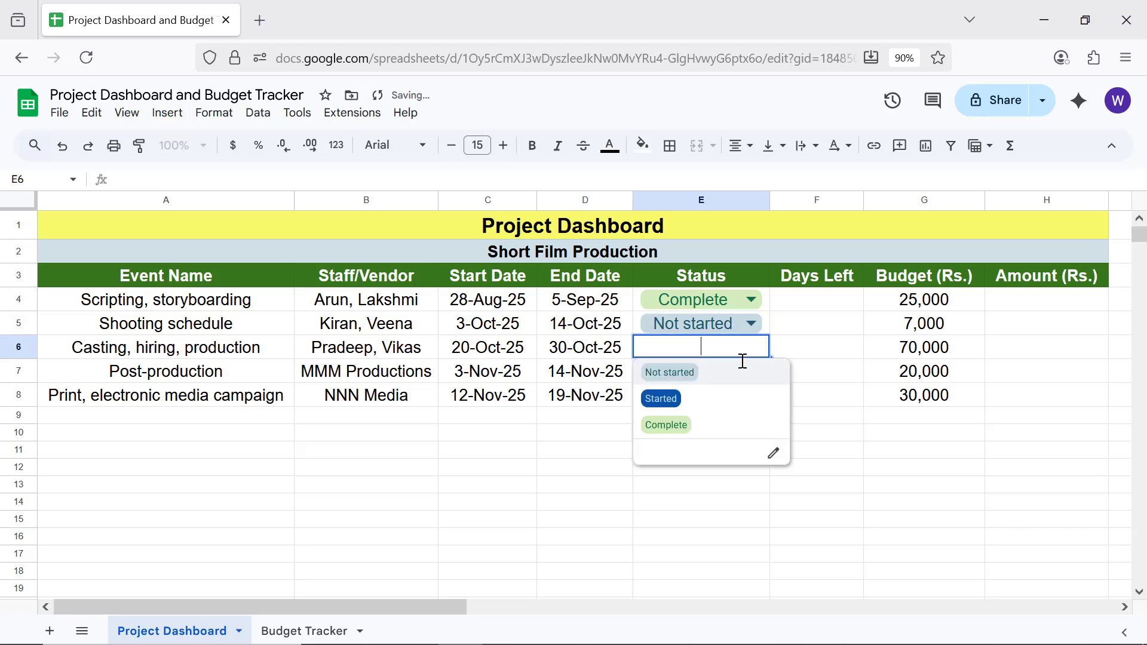
left_click(710, 374)
left_click(751, 372)
left_click(716, 397)
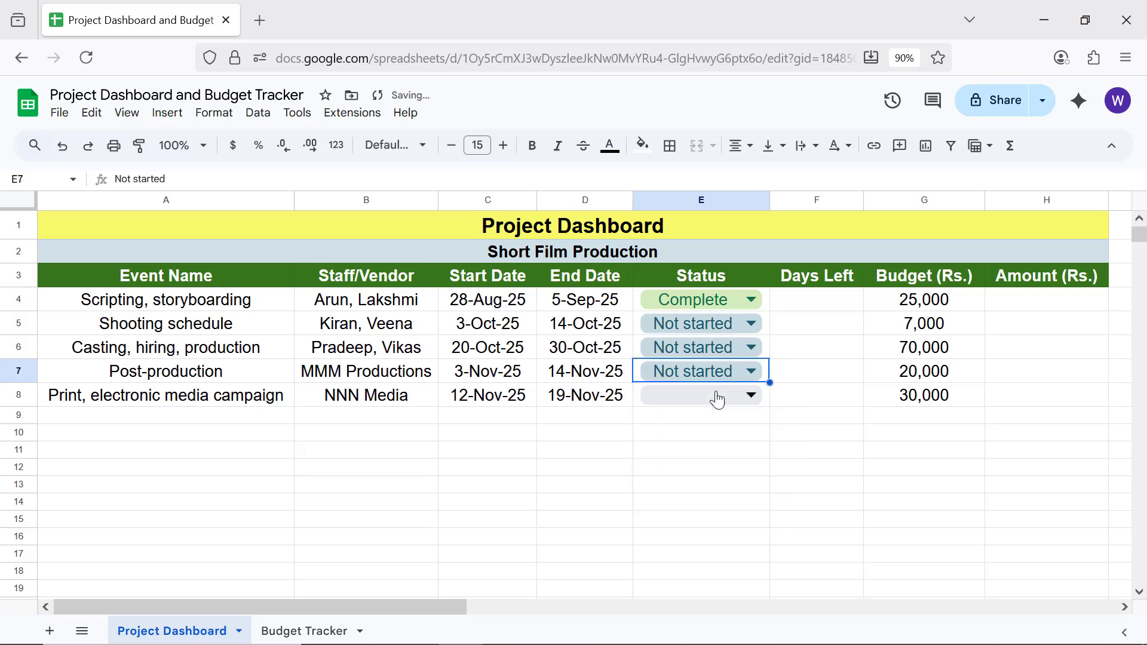
left_click(751, 395)
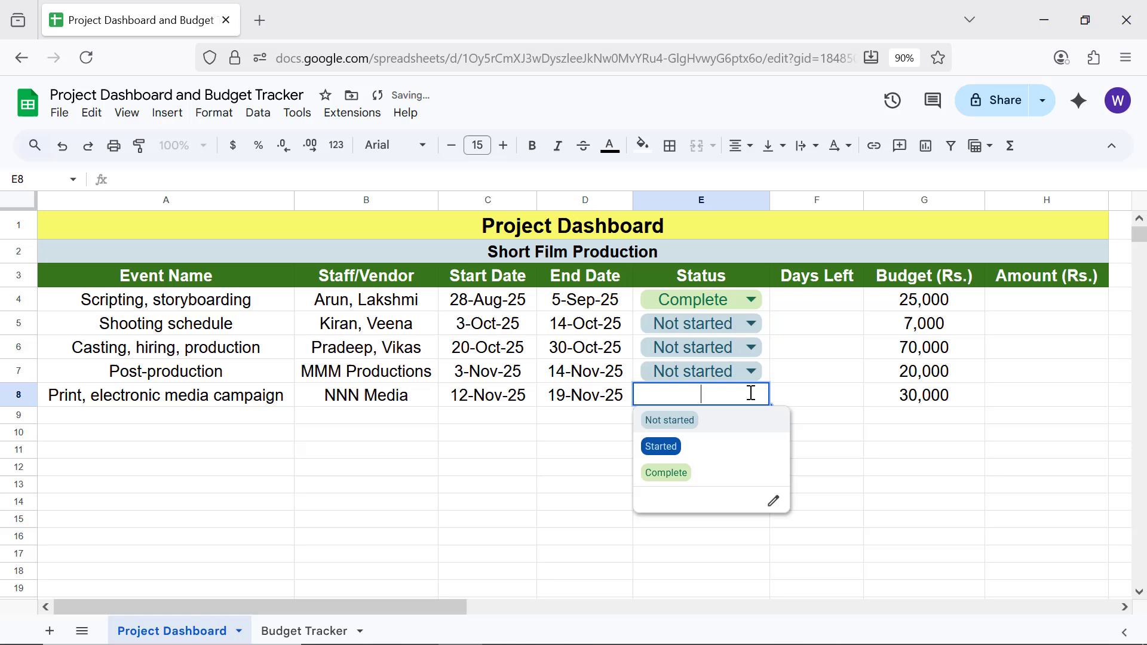
left_click(706, 420)
left_click(696, 419)
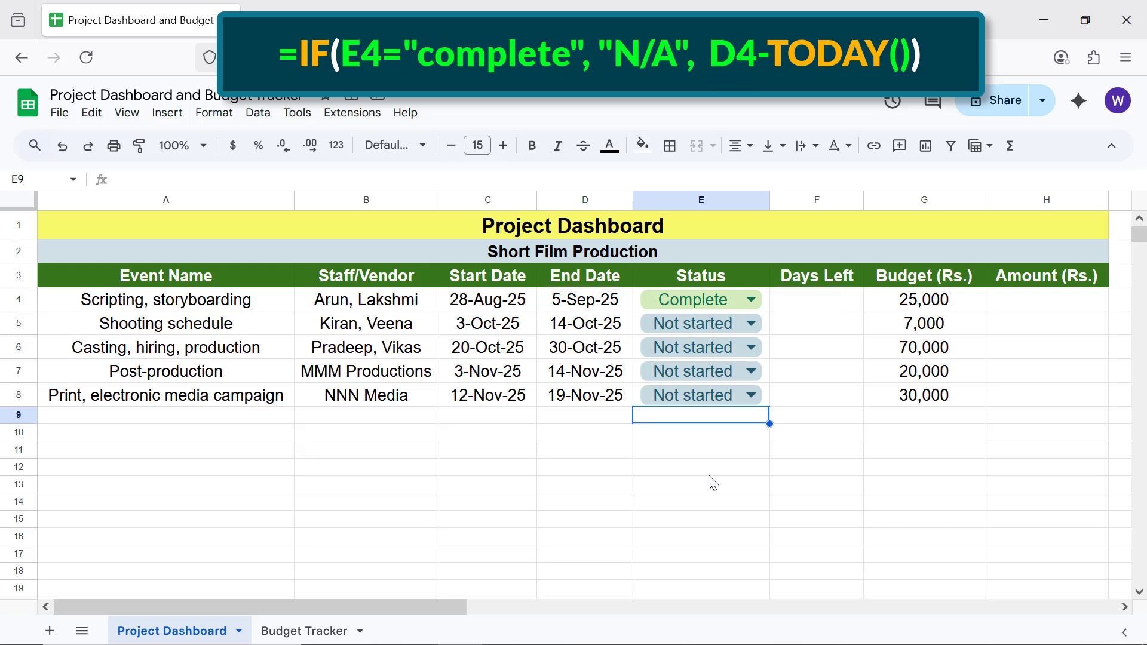
Step: In F4, begin an IF formula that tests whether E4 equals "complete" and returns "N/A" when it does
left_click(814, 305)
type("=i")
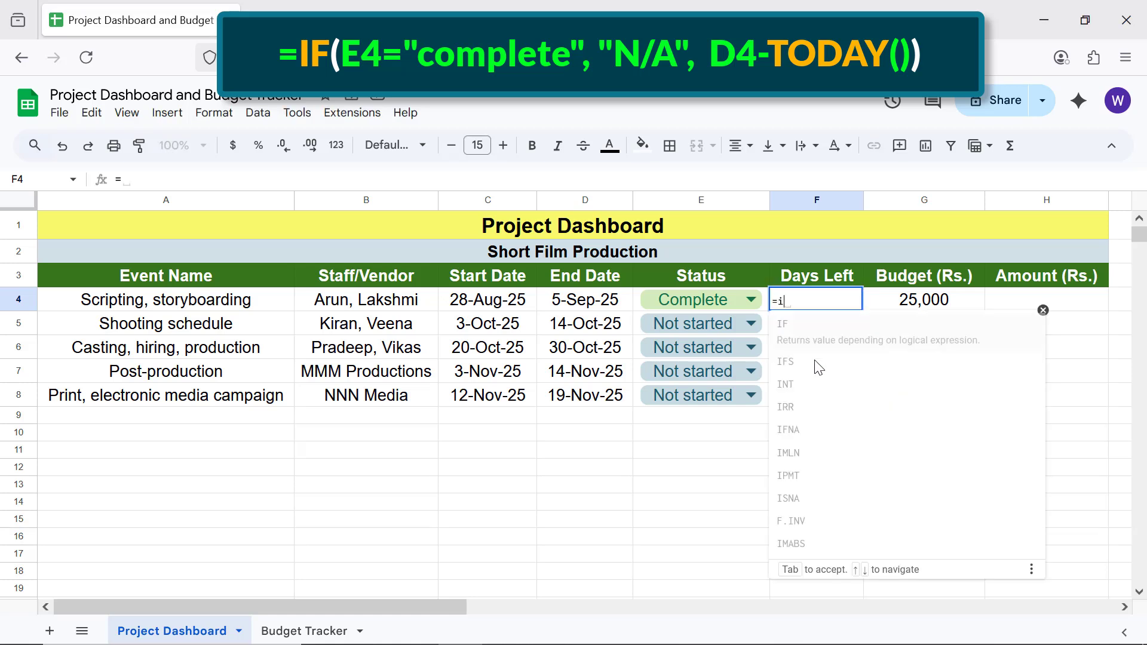
type("f")
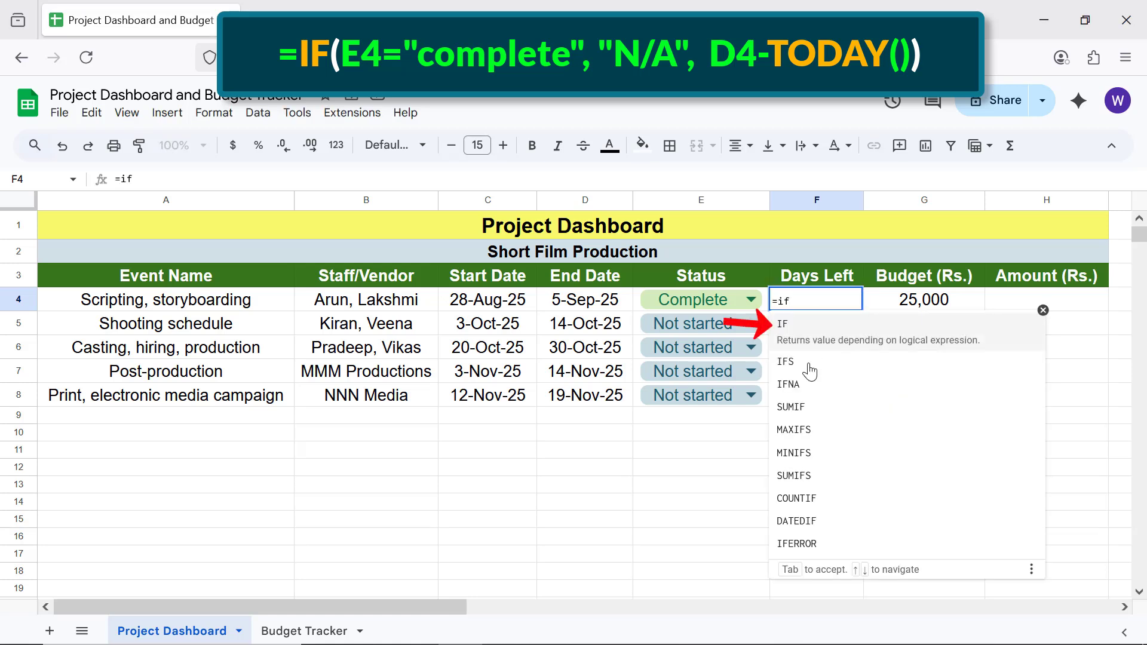
left_click(793, 327)
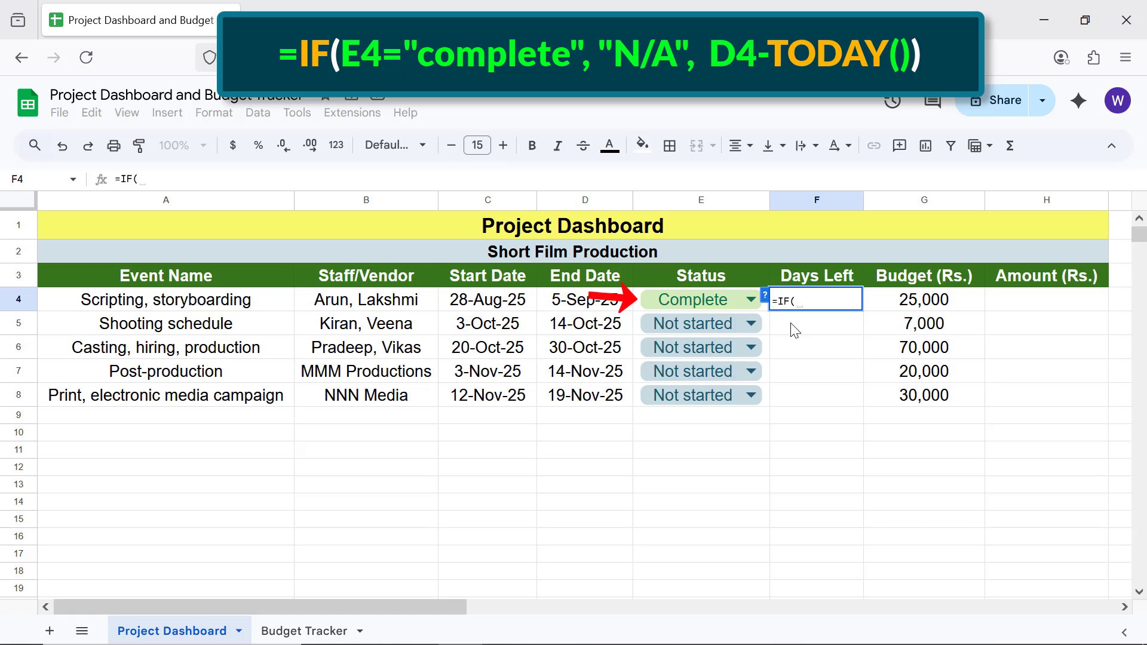
left_click(711, 302)
type("=")
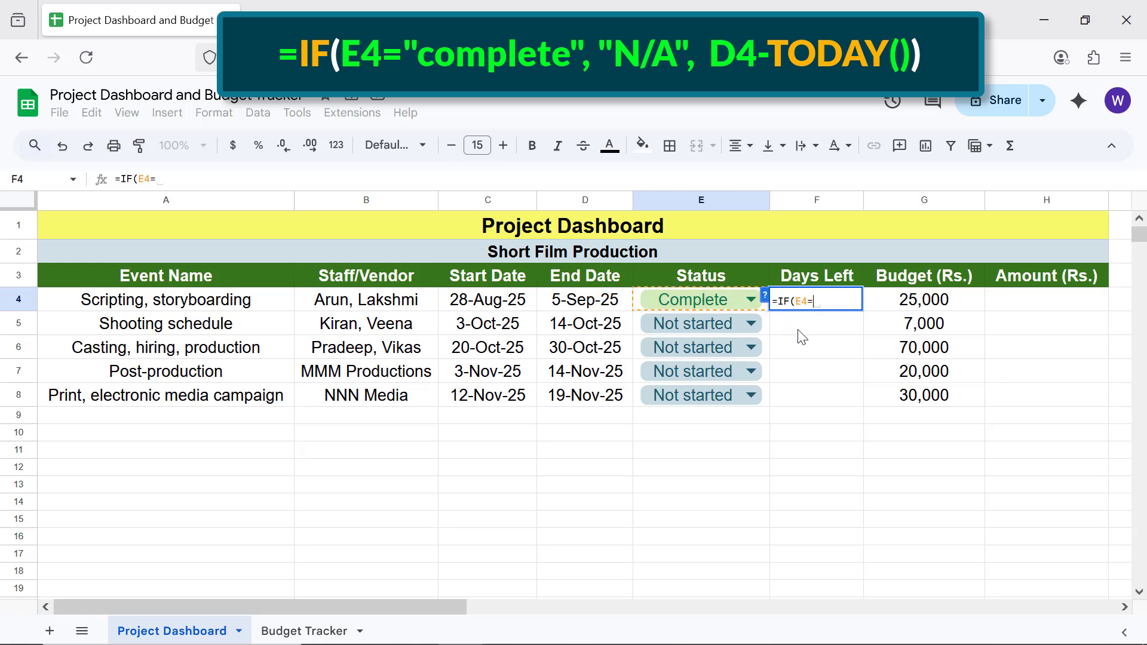
type("\"complet")
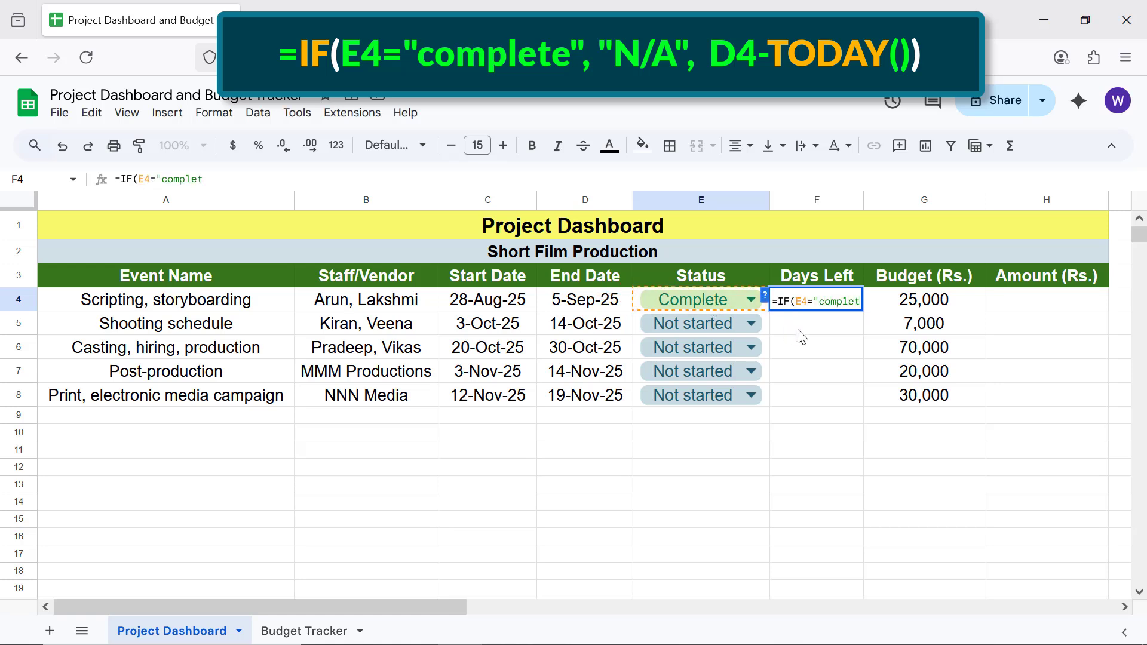
type("e\",\"N")
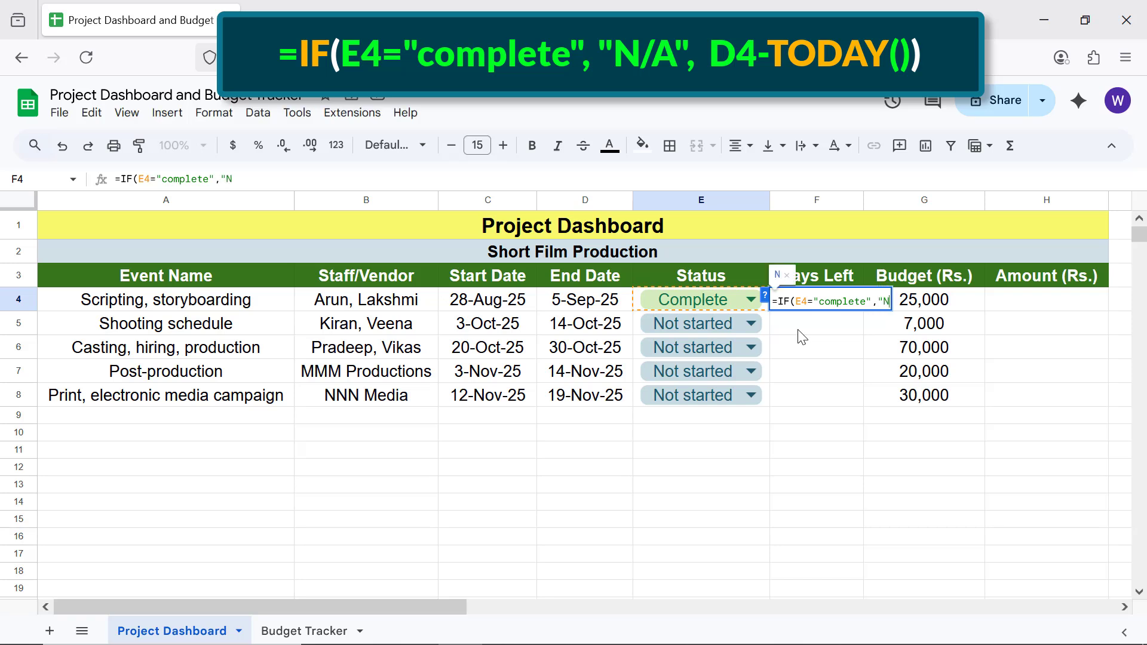
type("/A\",")
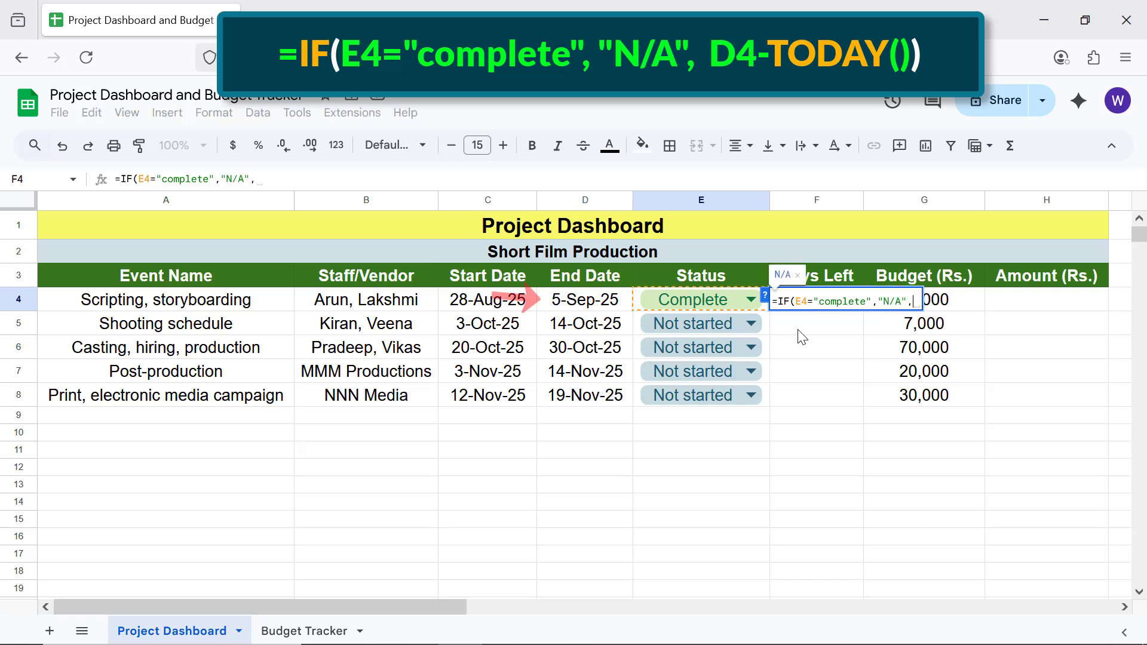
Step: Finish the F4 formula with D4-TODAY() as the value if false, and accept the suggested autofill for F5:F8
left_click(618, 308)
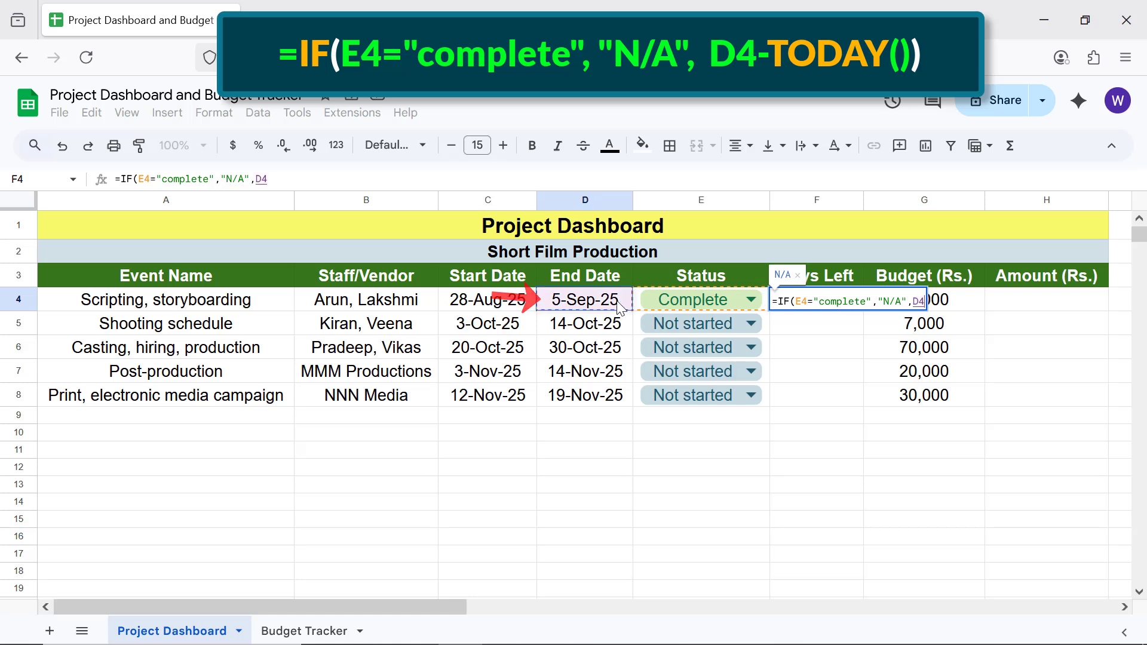
type("-to")
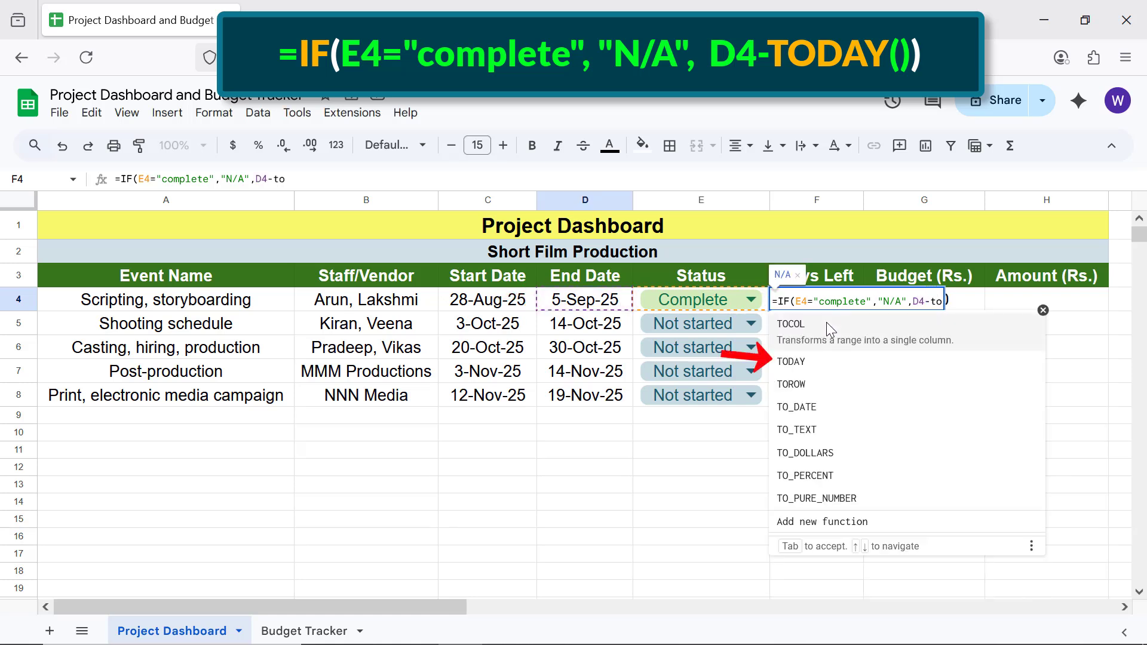
left_click(803, 357)
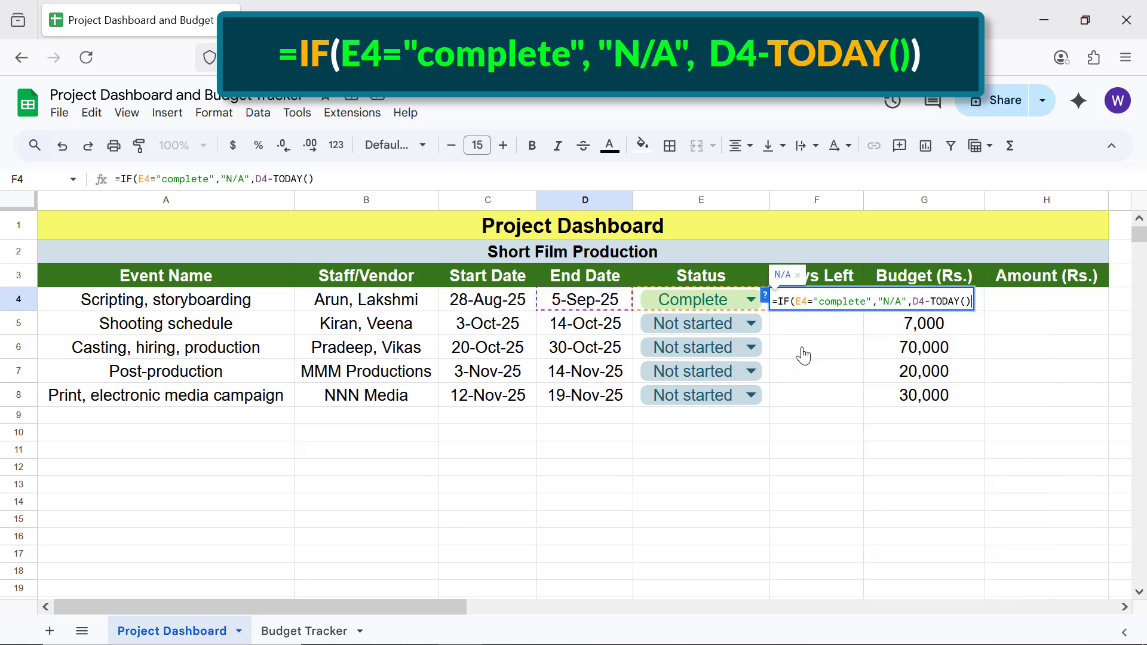
type(")")
key("Return")
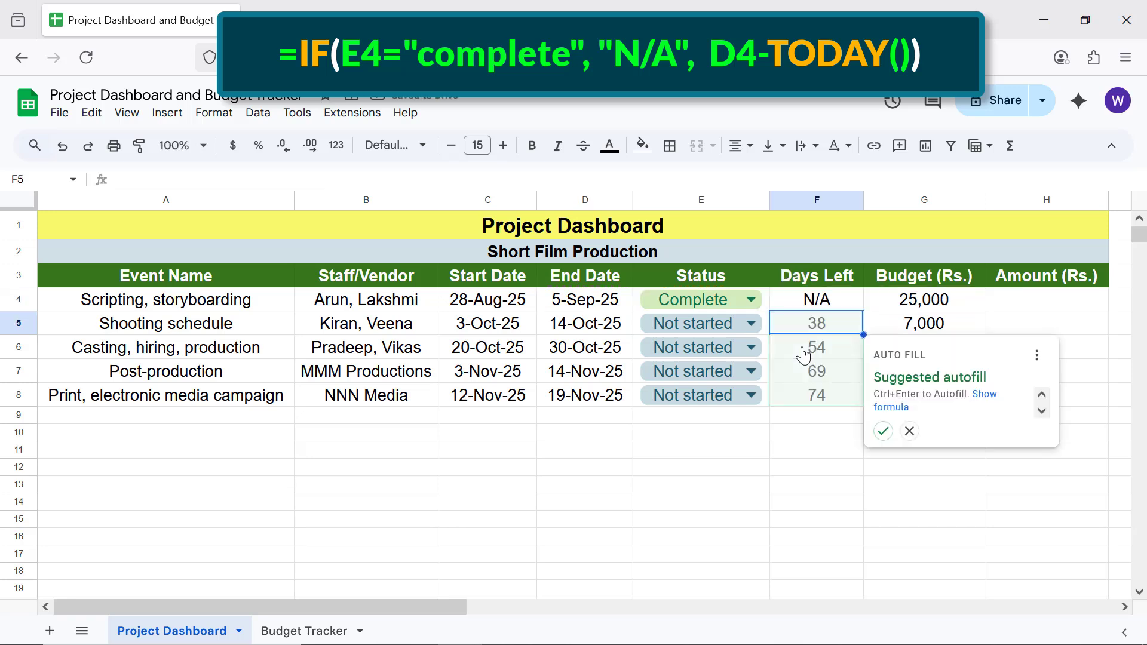
left_click(883, 432)
left_click(844, 420)
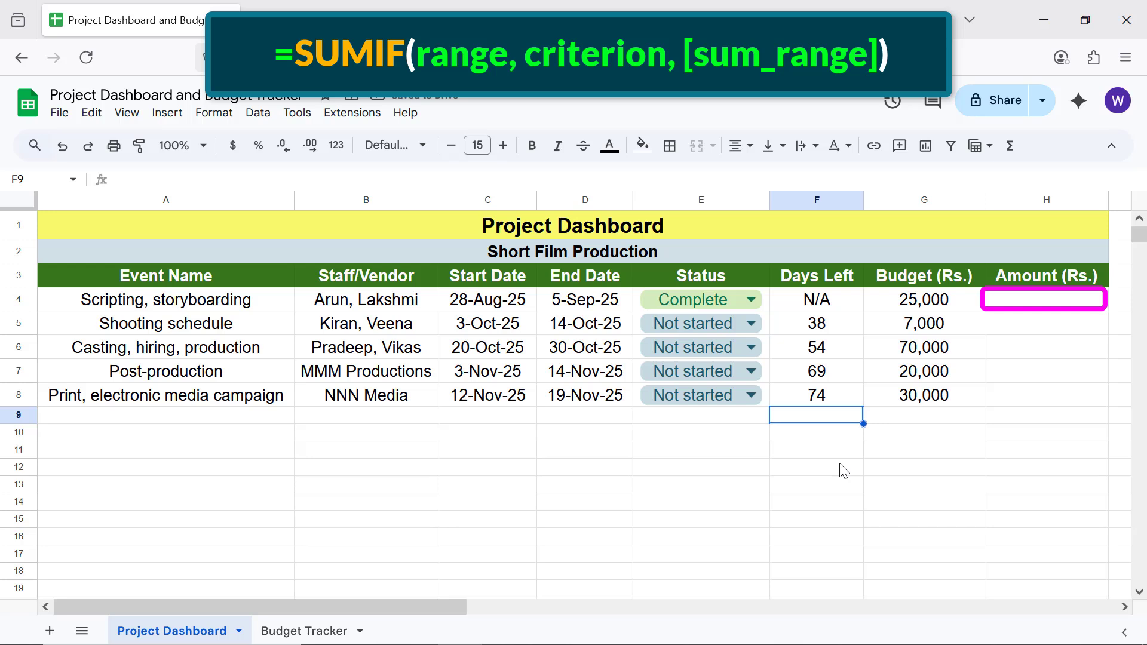
Step: In H4, begin a SUMIF formula with 'Budget Tracker'!B4:B8 as the range and the dashboard's A4 as the criterion
left_click(1033, 302)
type("=sum")
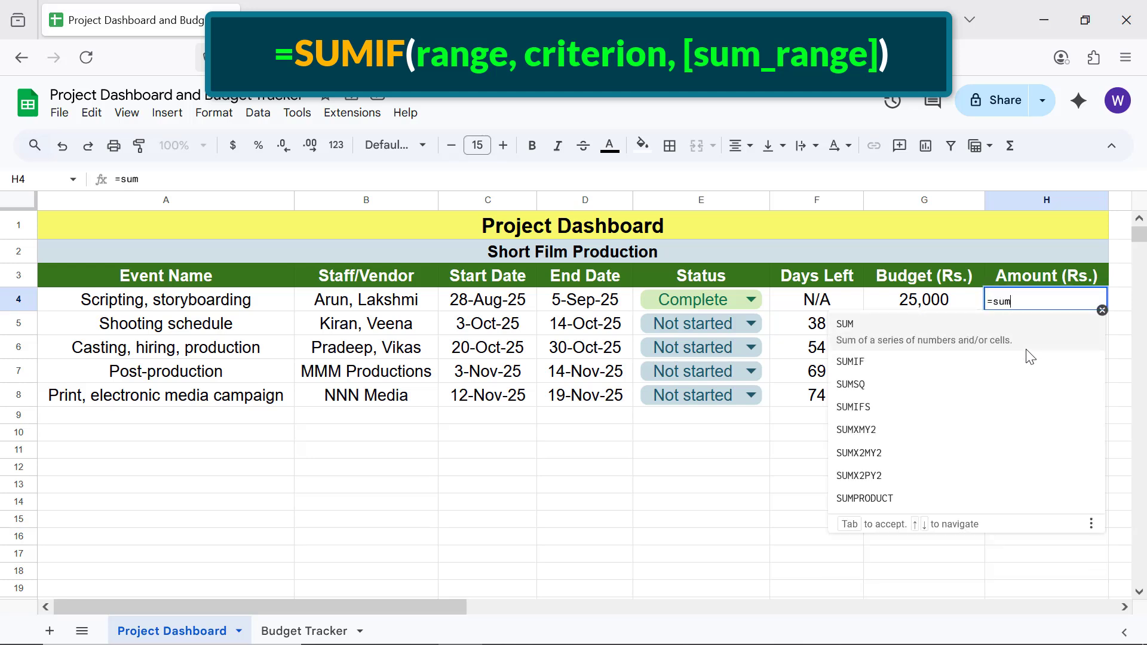
left_click(884, 358)
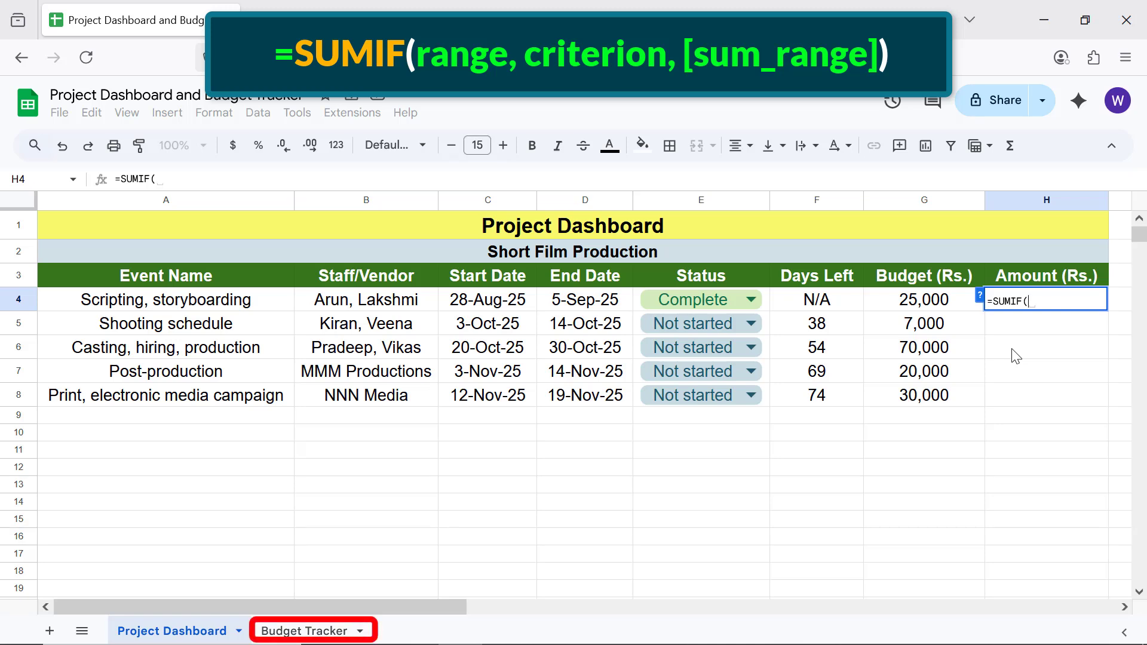
left_click(317, 631)
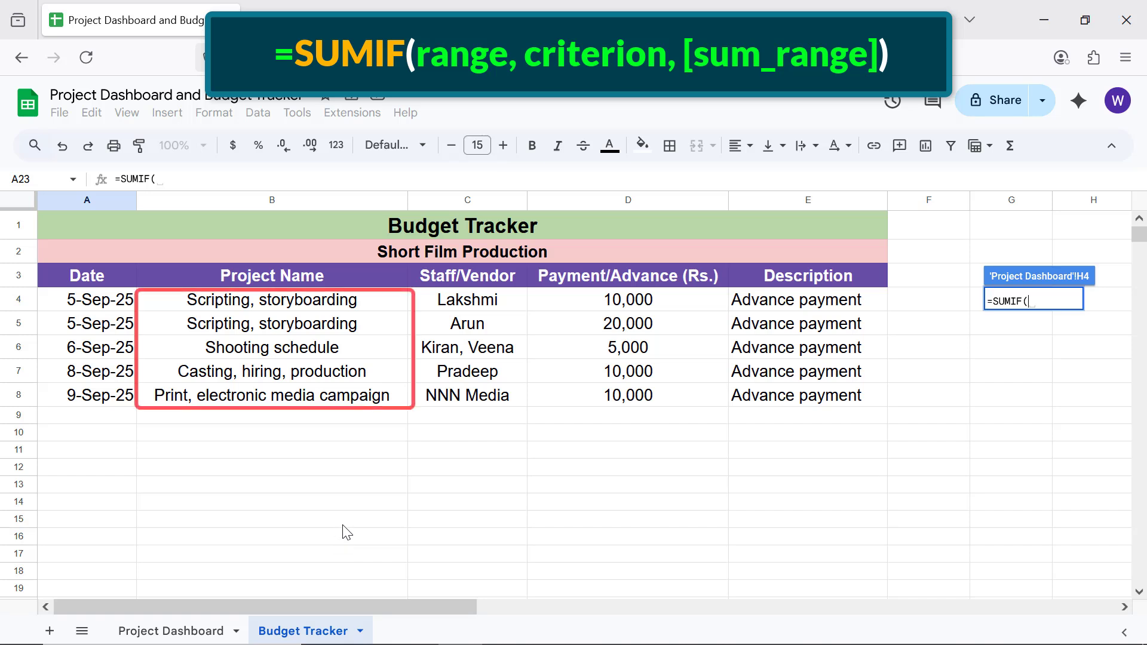
left_click(358, 303)
left_click_drag(375, 401, 382, 404)
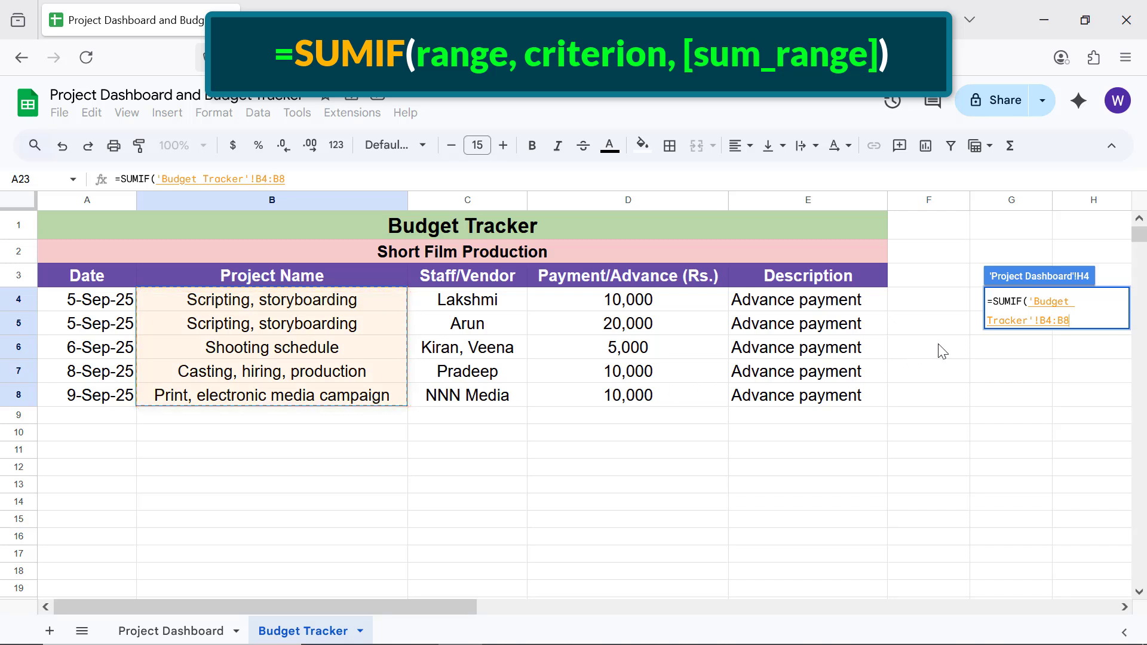
type(",")
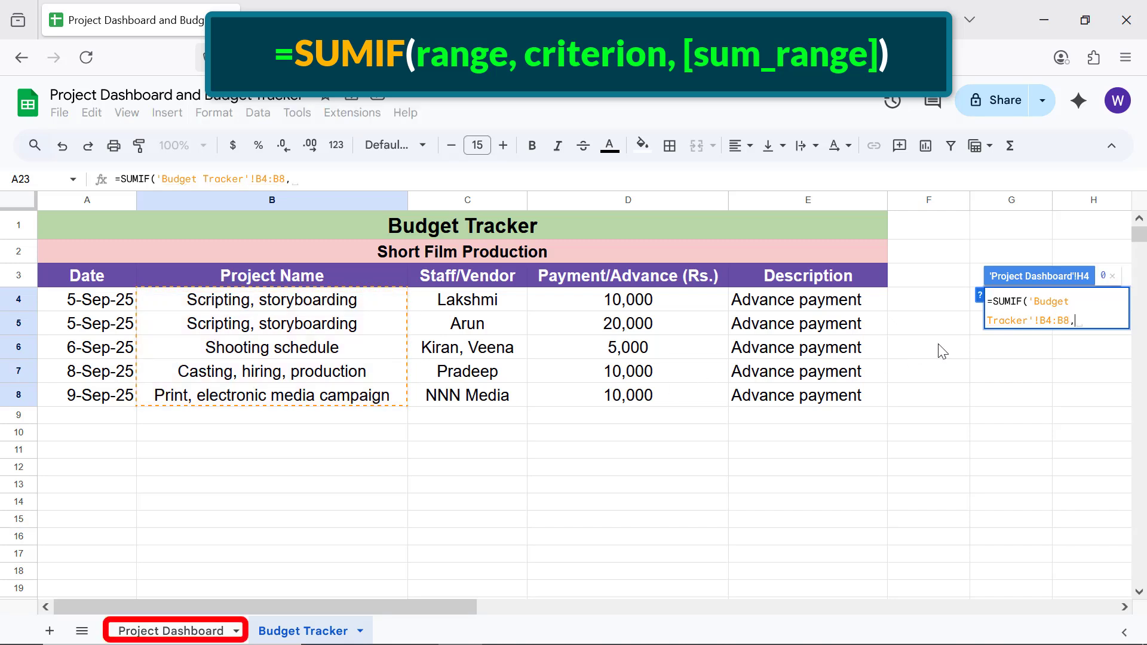
left_click(194, 632)
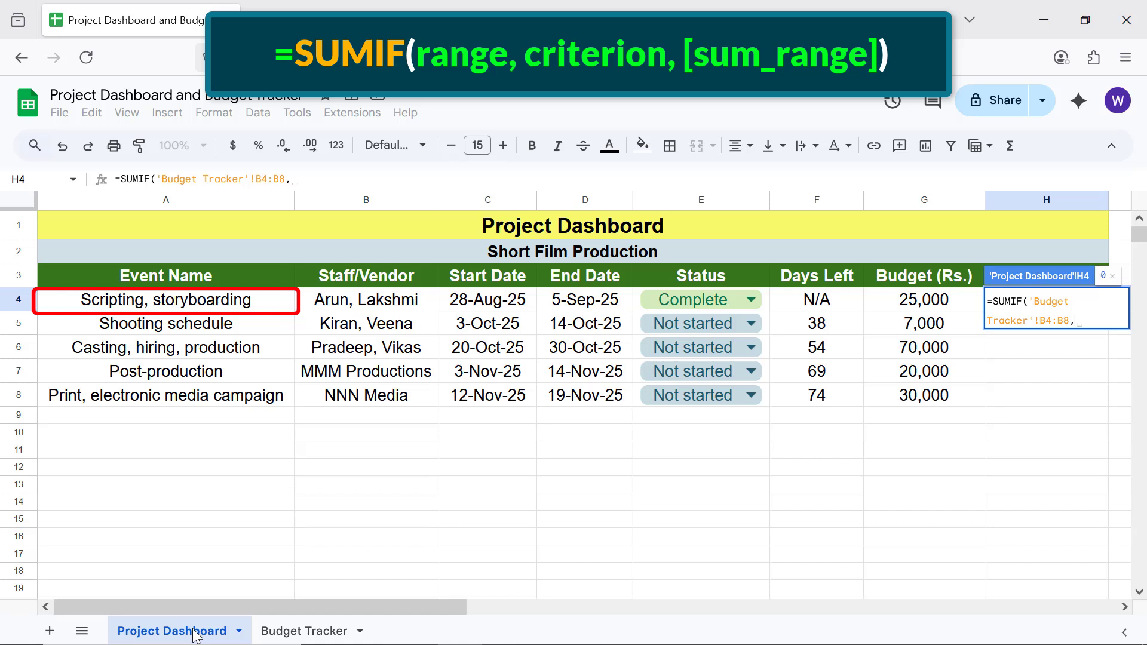
left_click(270, 303)
type(",")
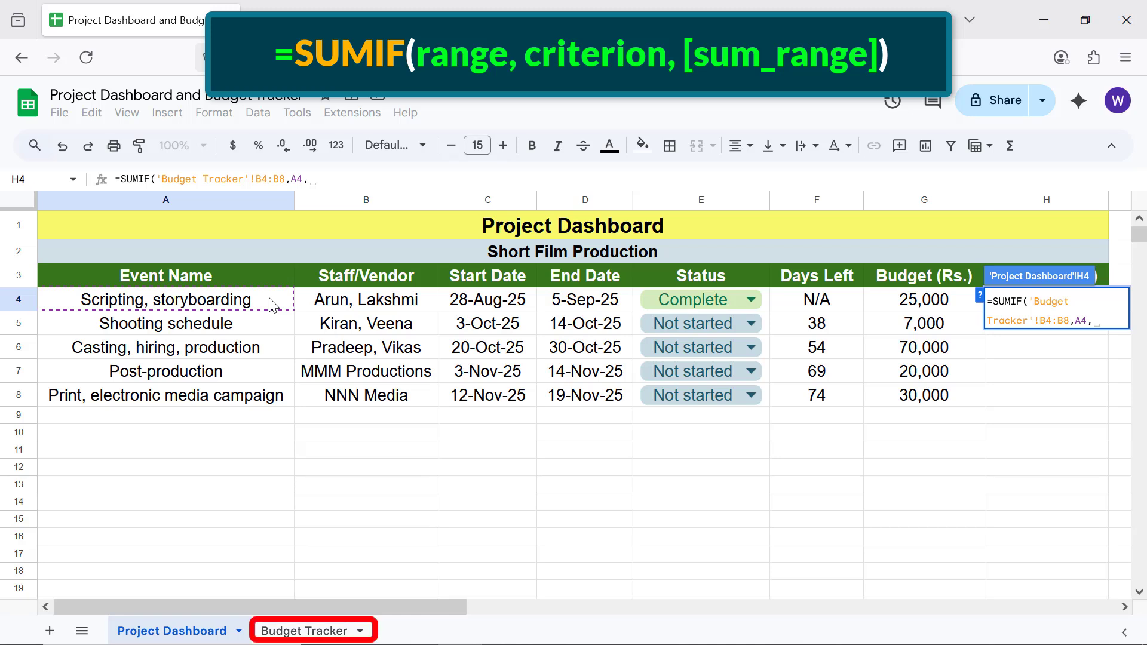
Step: Complete the H4 SUMIF with 'Budget Tracker'!D4:D8 as the sum range and fill the formula down to H8
left_click(304, 631)
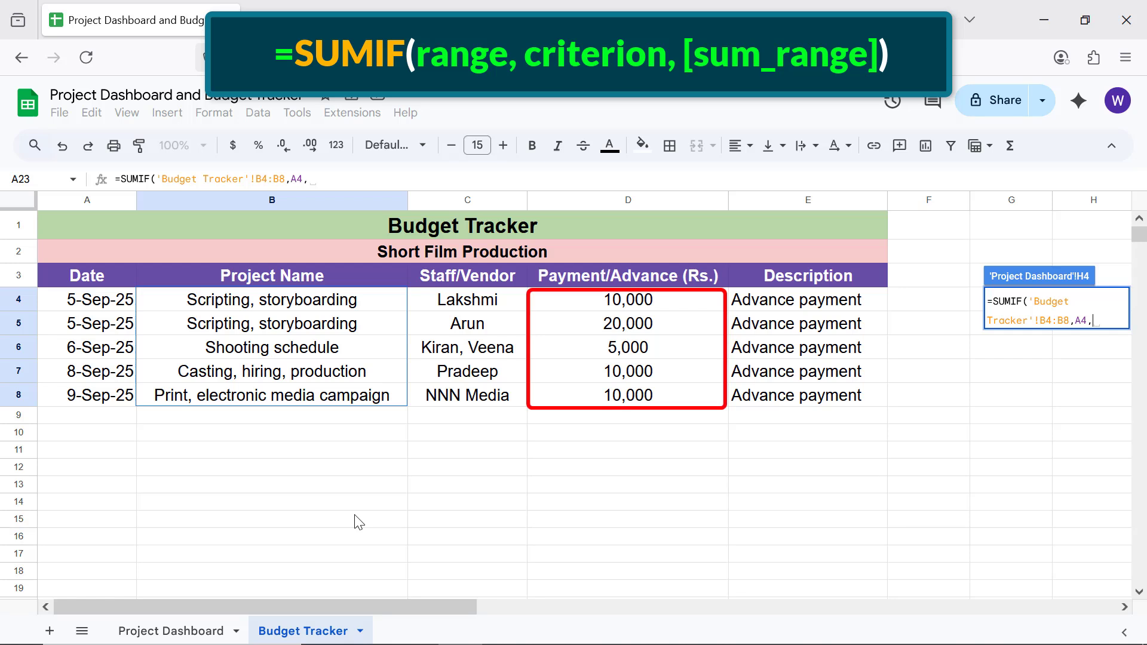
left_click(624, 305)
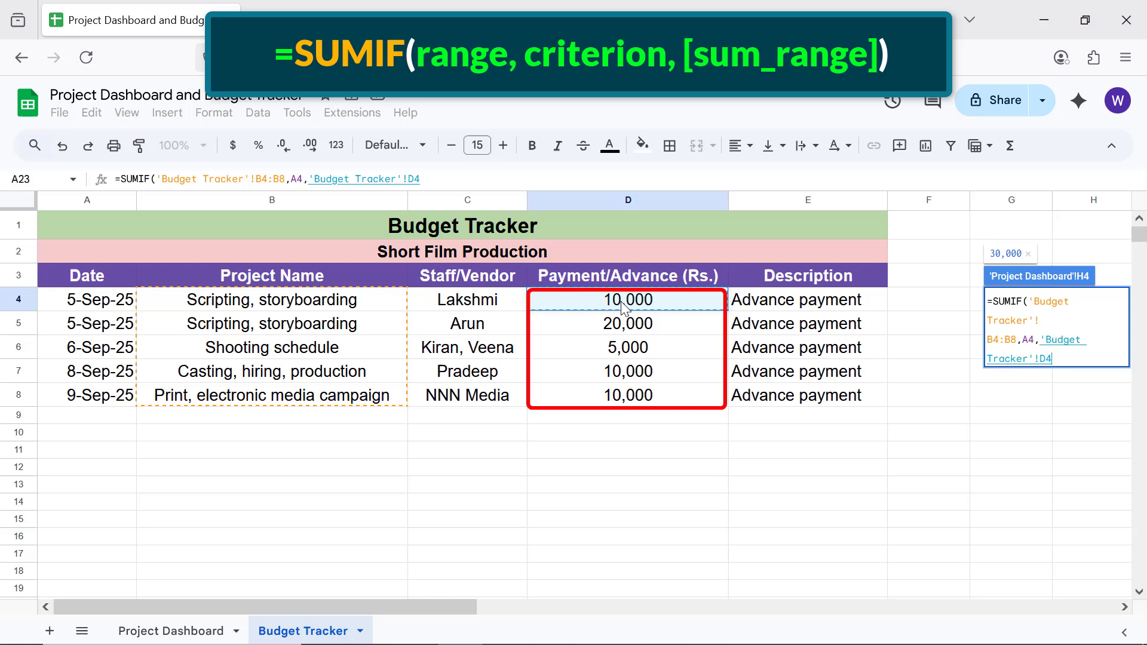
left_click(644, 405, "shift")
type(")")
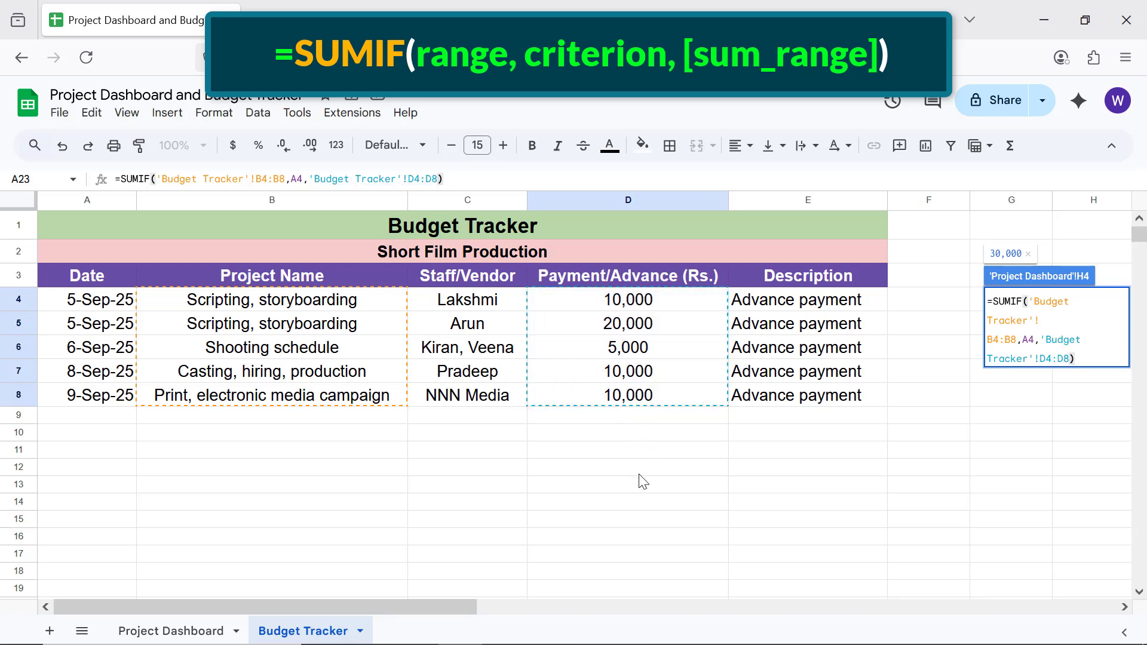
key("Return")
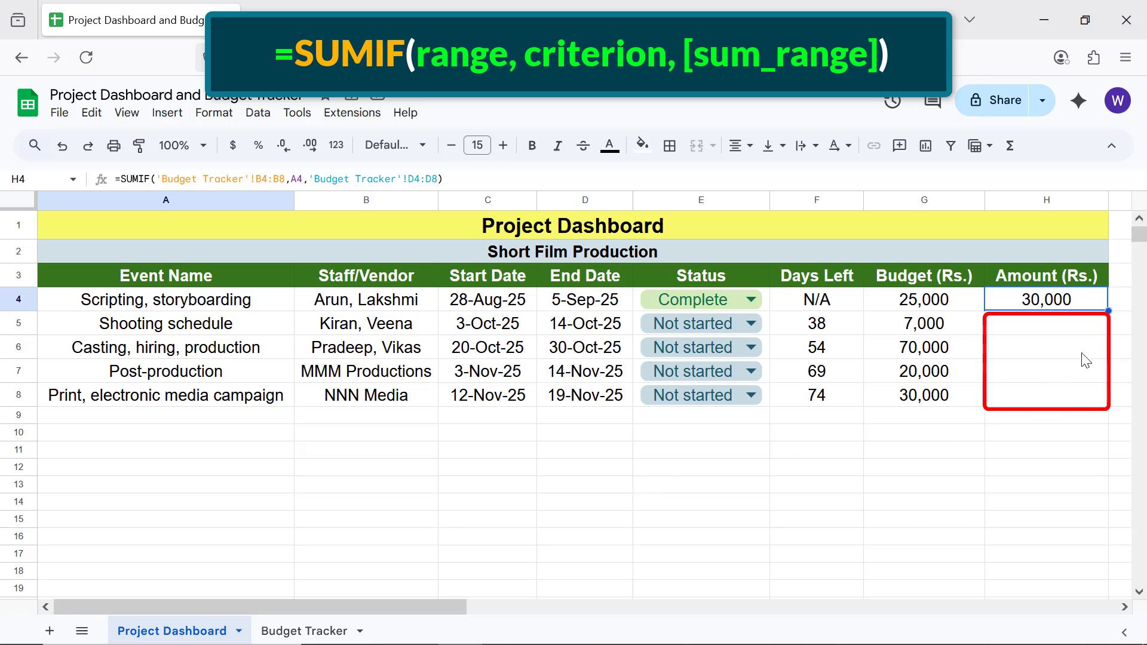
left_click_drag(1108, 310, 1108, 397)
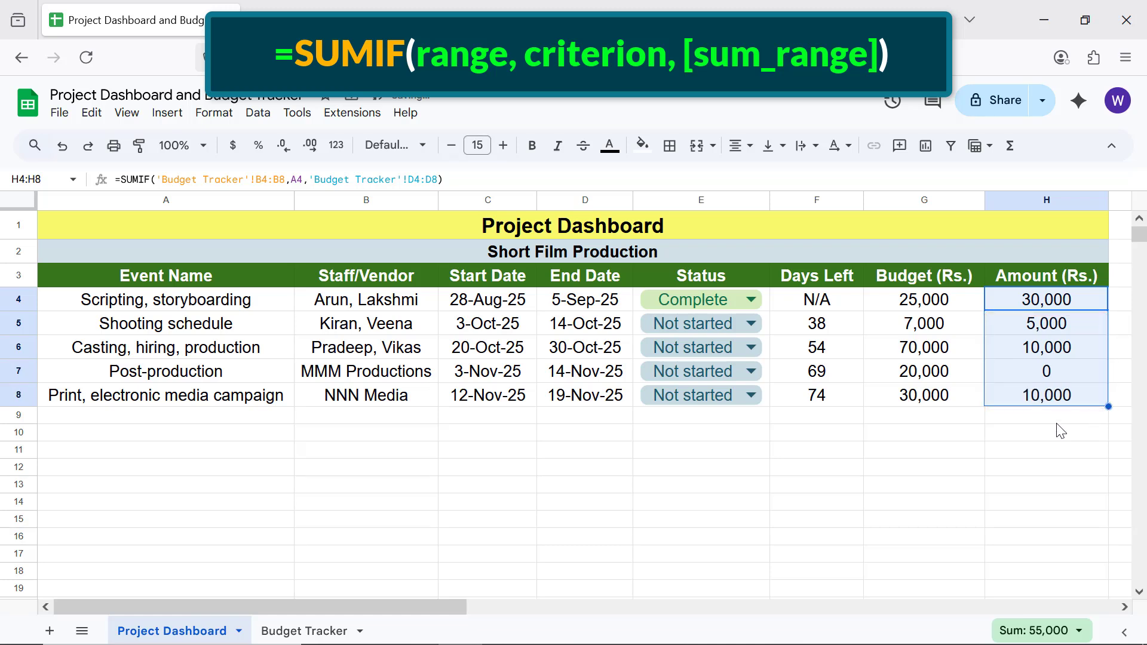
left_click(1061, 418)
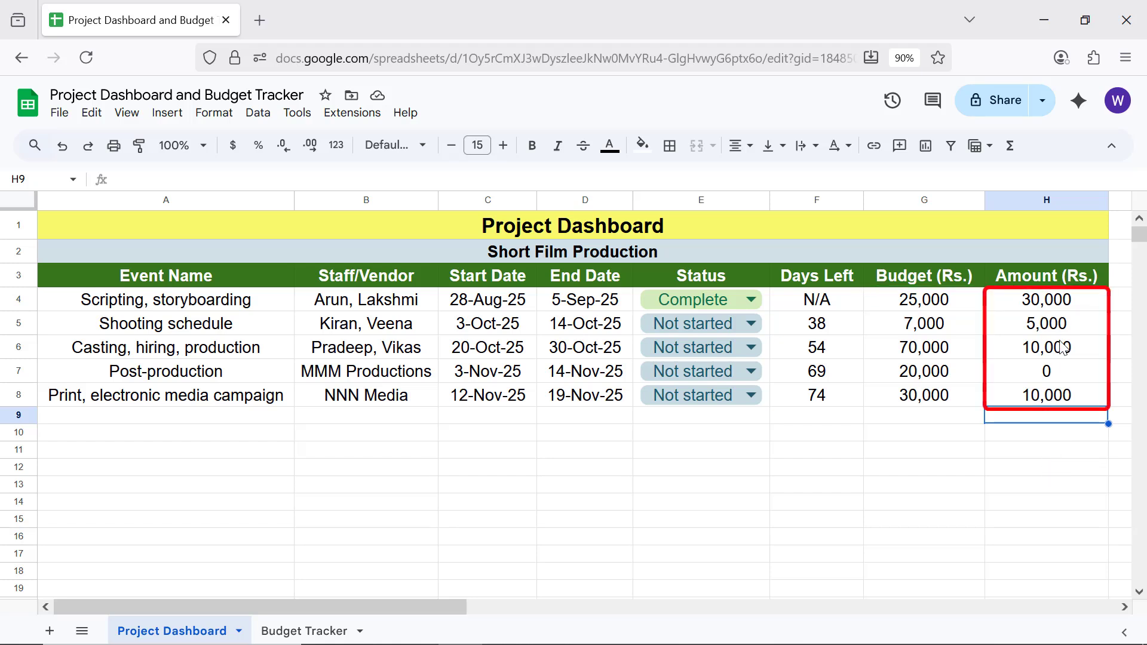
Step: Create a conditional formatting rule for H4:H8 using the custom formula =h4>g4
left_click(1070, 306)
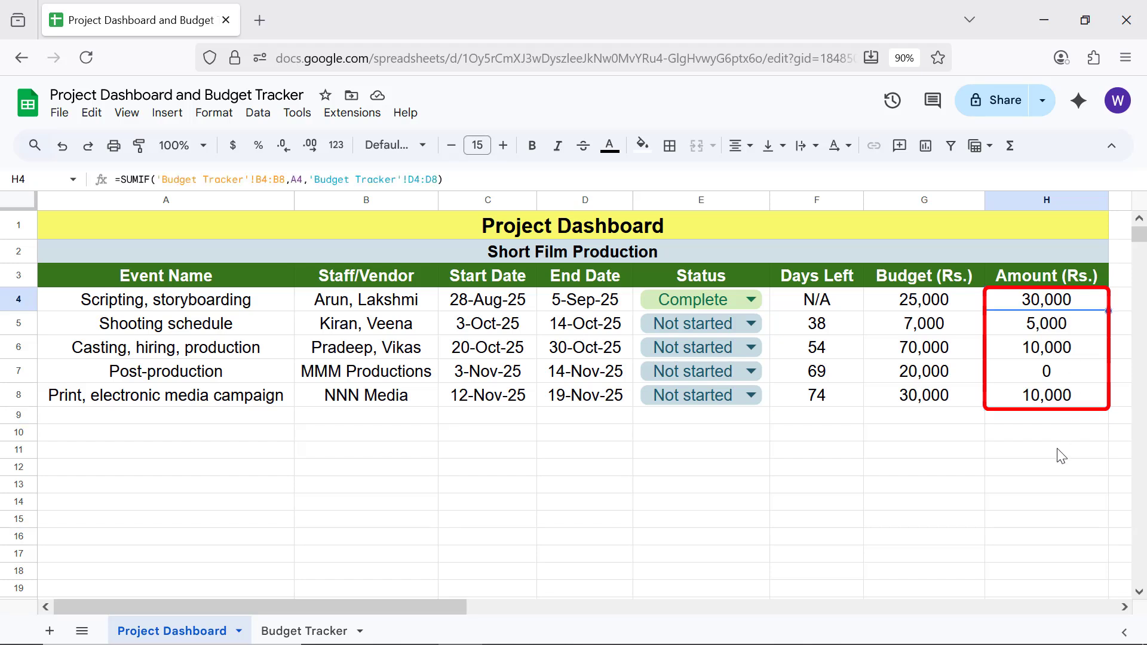
left_click(1054, 394, "shift")
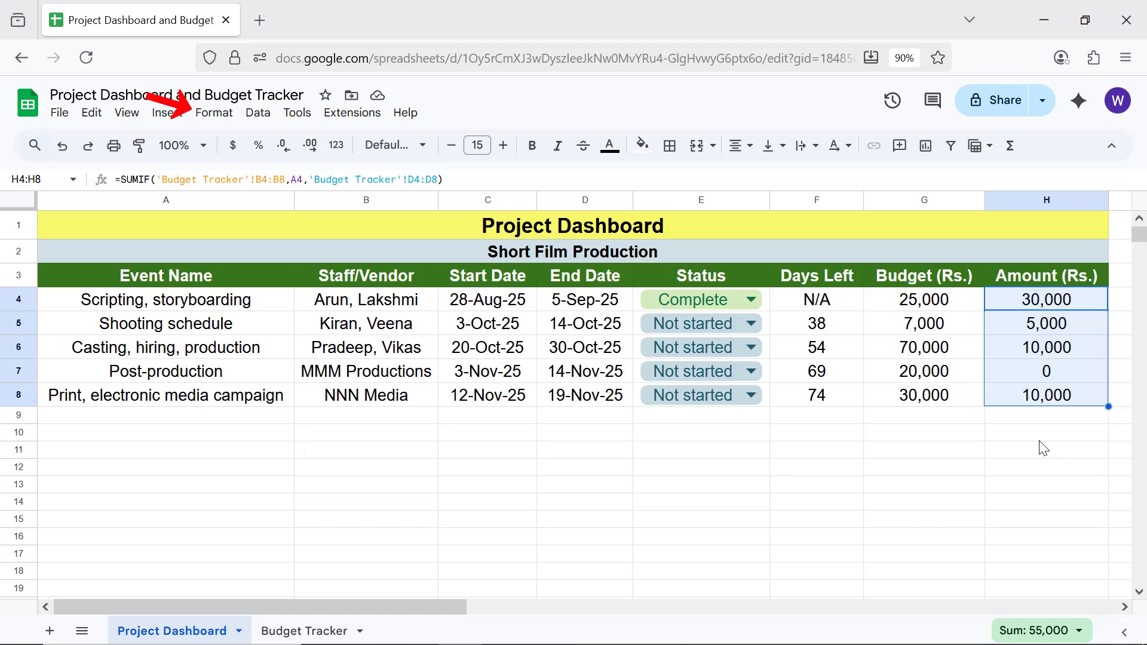
left_click(214, 114)
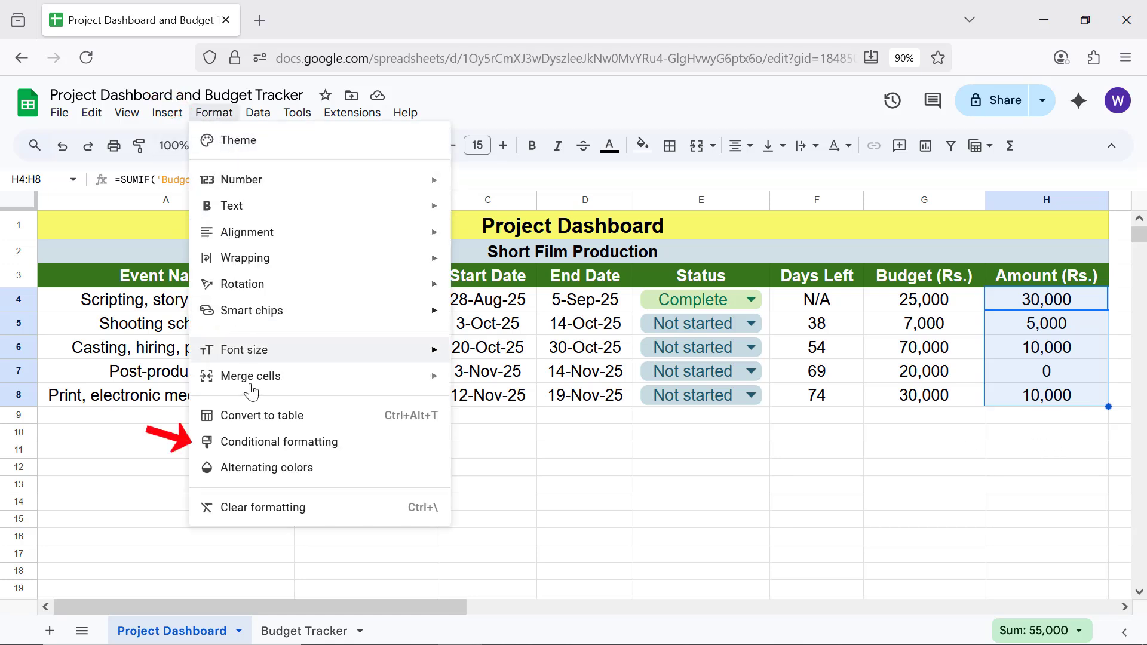
left_click(258, 445)
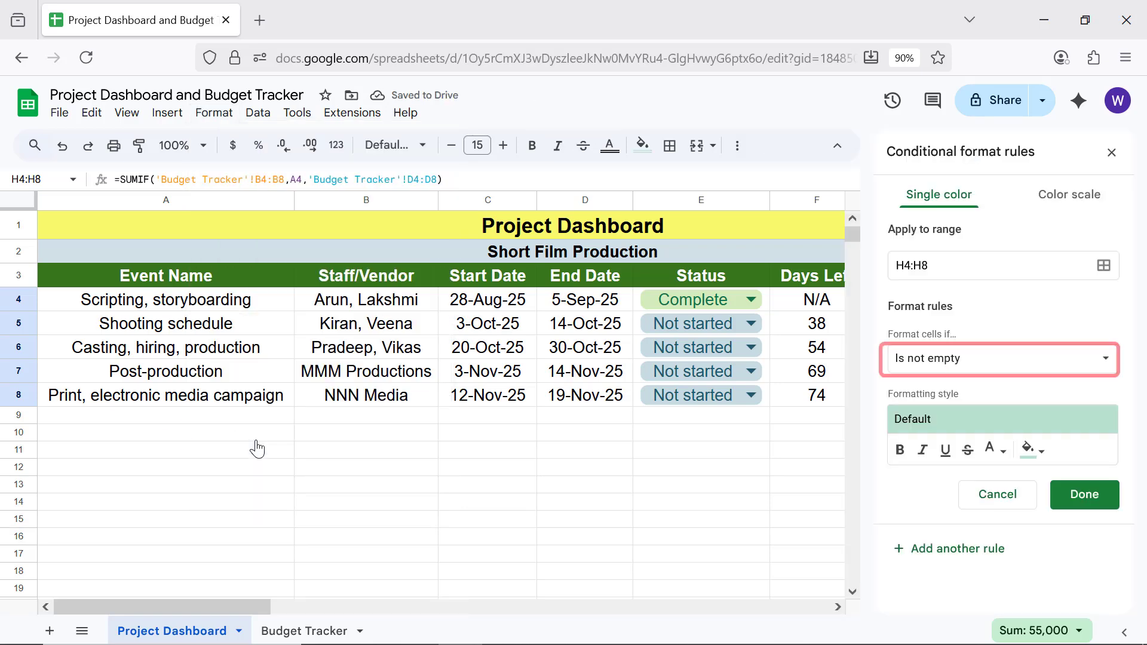
left_click(930, 361)
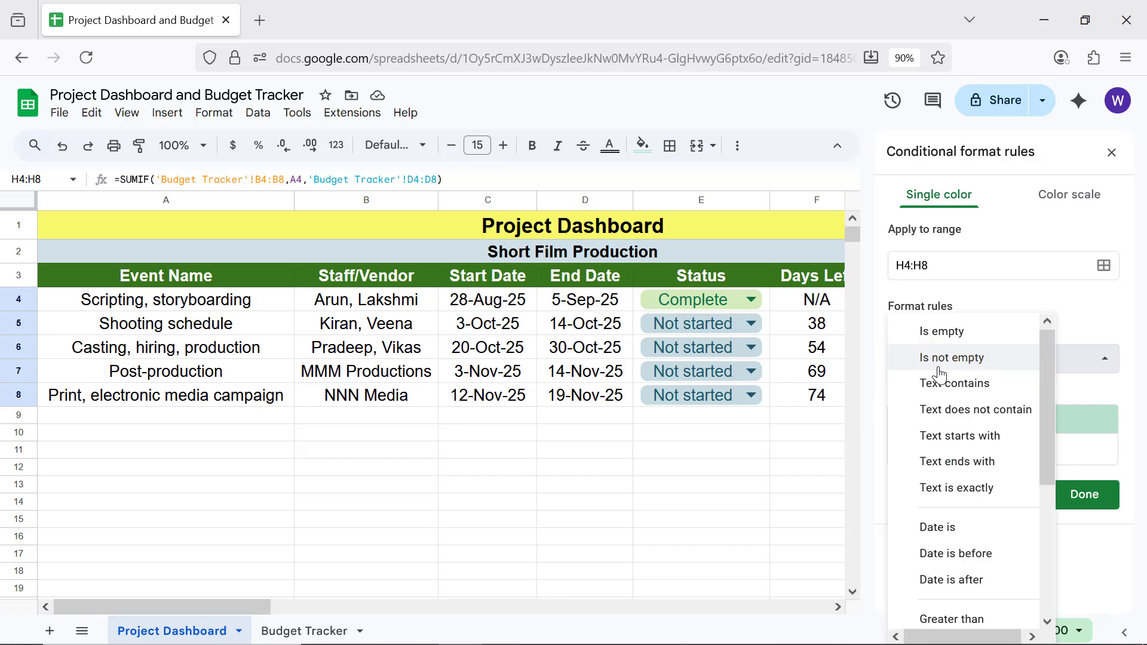
left_click_drag(1048, 404, 1052, 581)
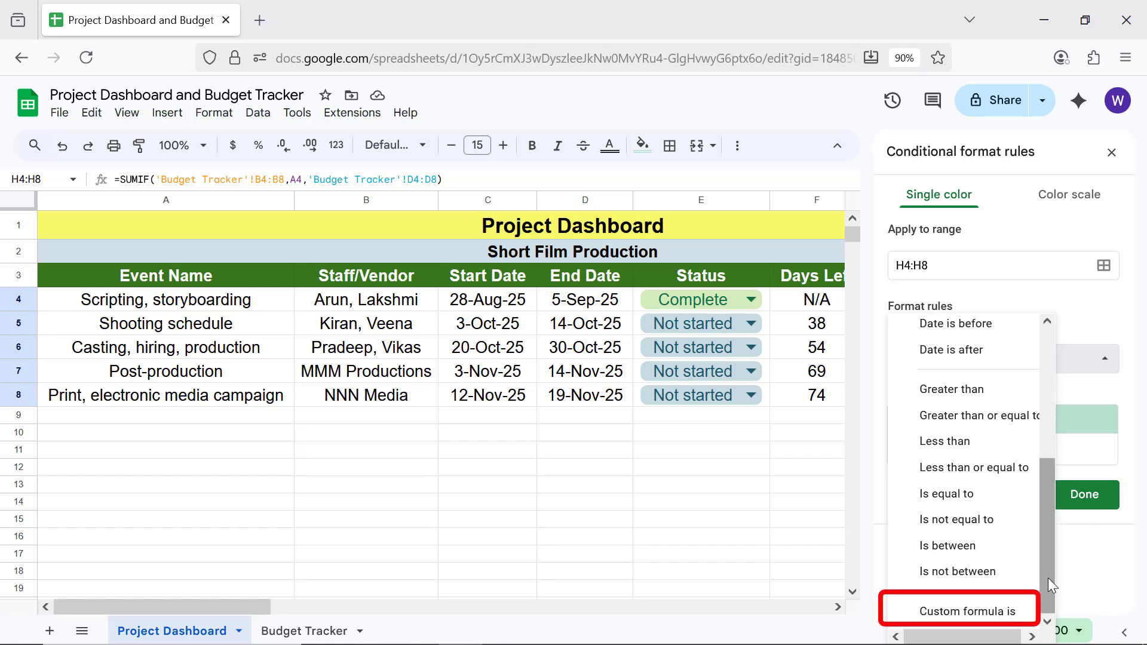
left_click(972, 610)
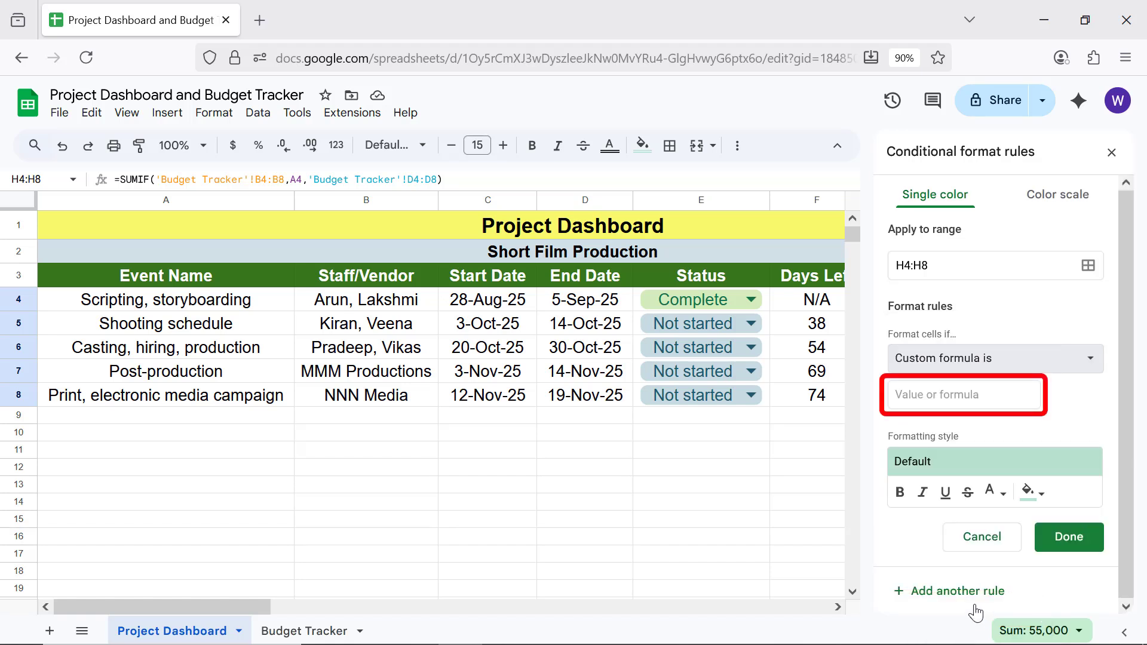
left_click(914, 394)
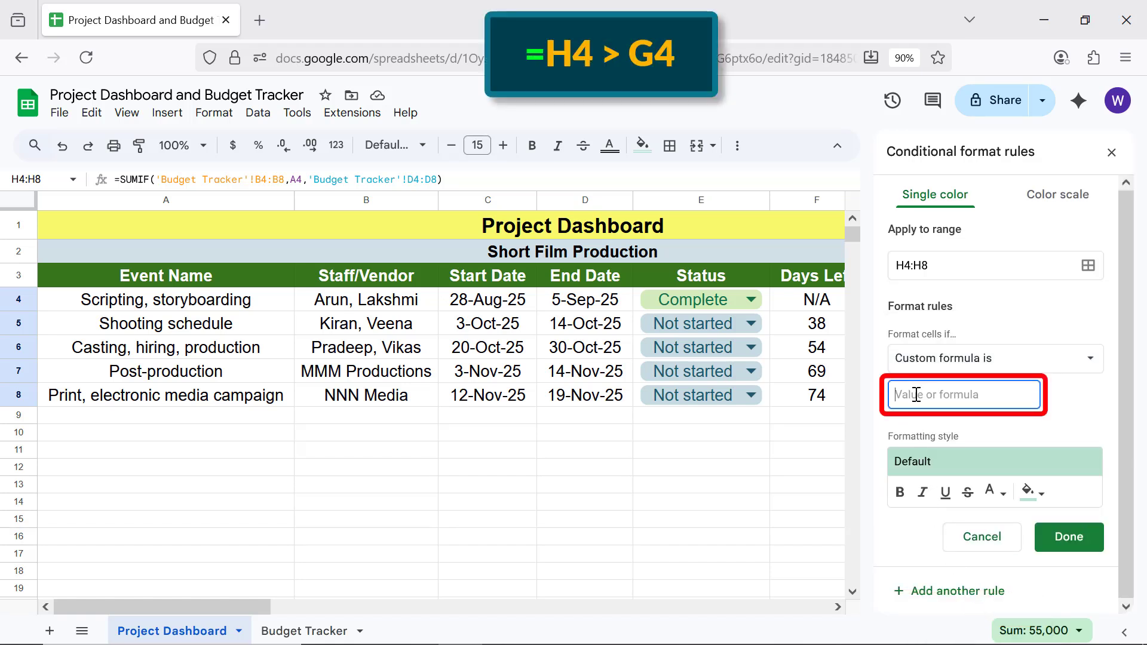
type("=h4>g4")
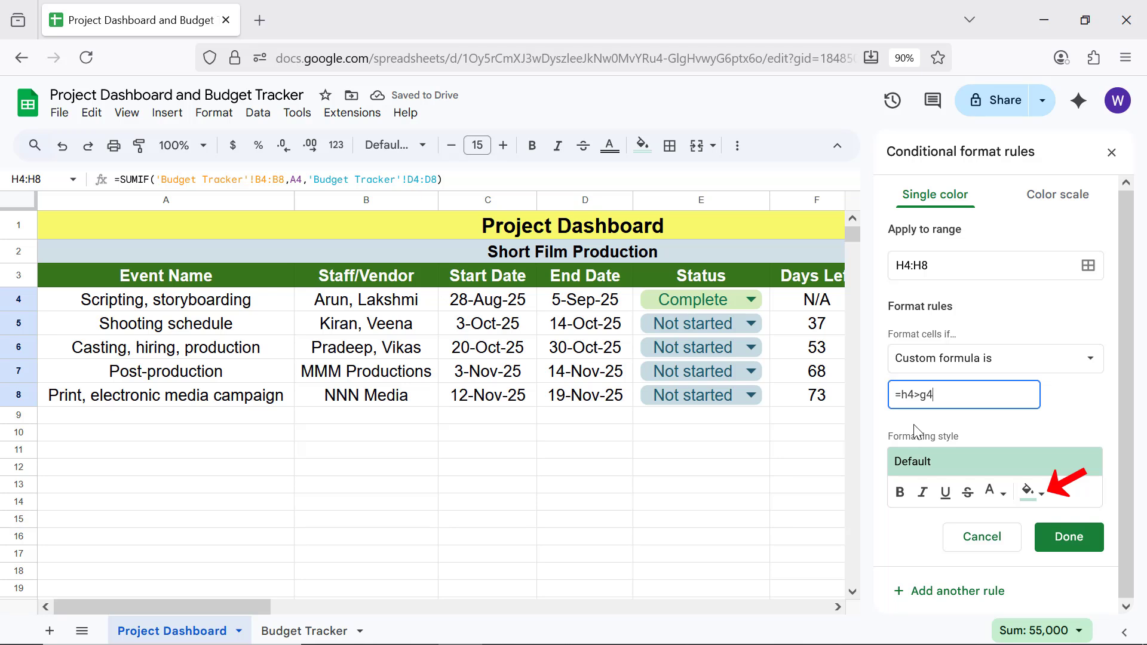
Step: Give the conditional formatting rule a bright red fill, save it and close the rules
left_click(1040, 496)
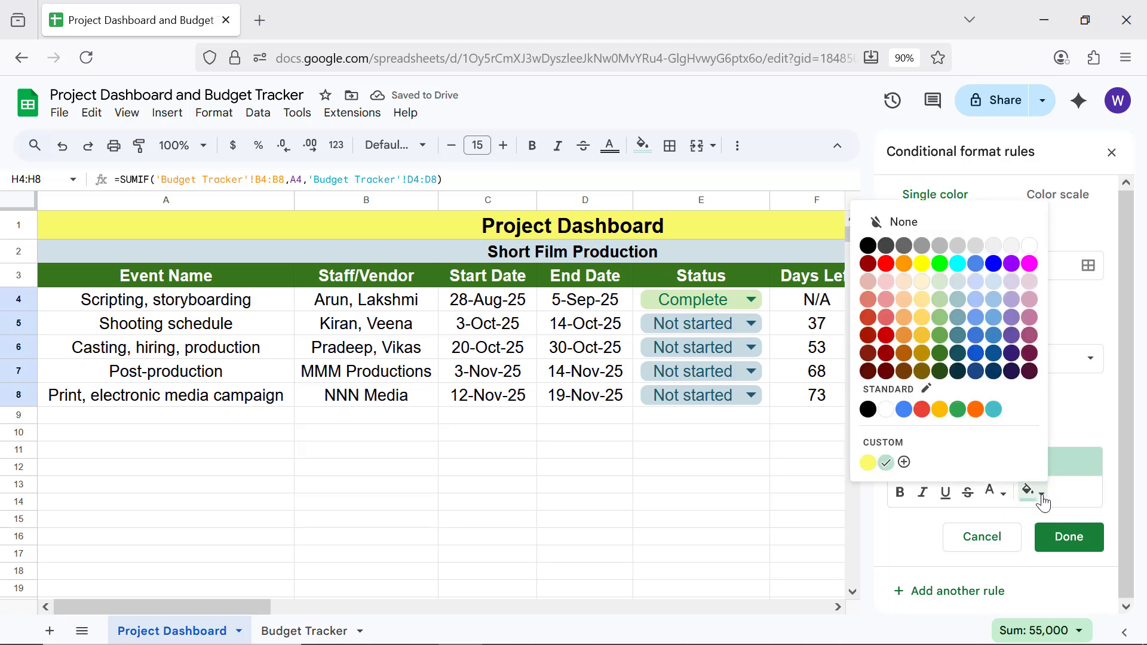
left_click(886, 264)
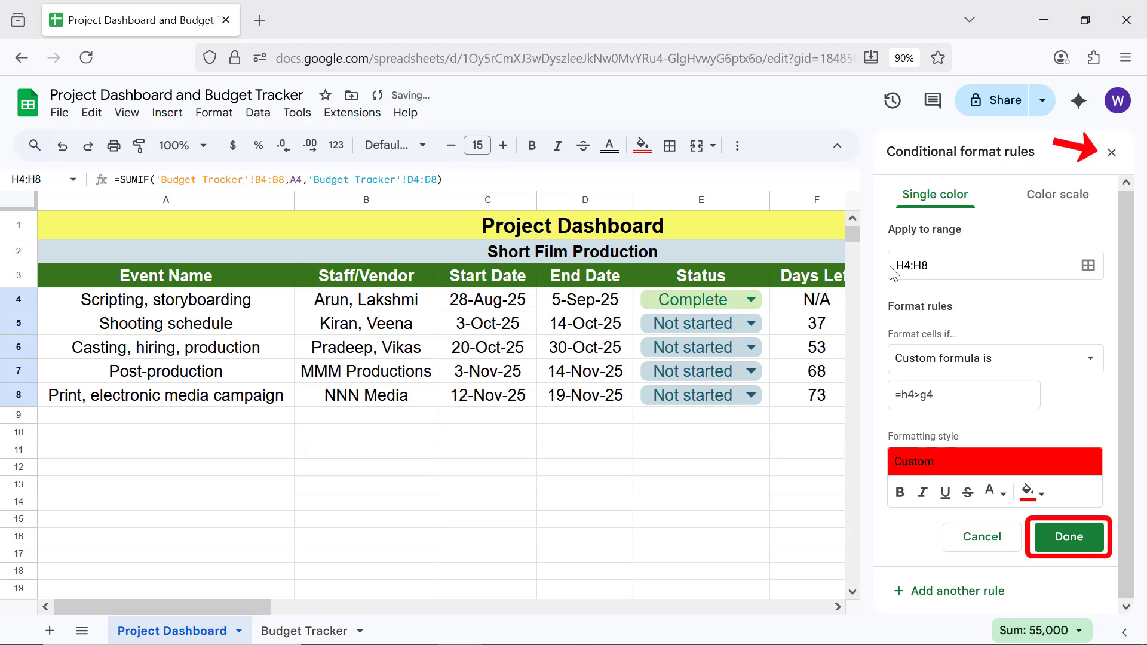
left_click(1050, 542)
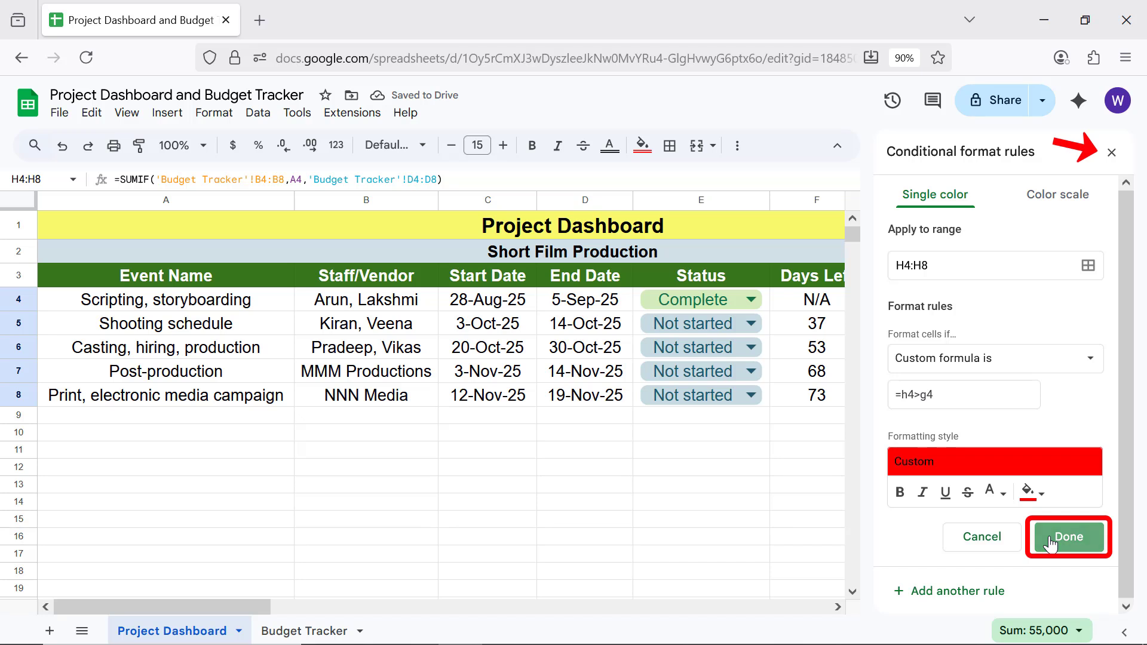
left_click(1111, 152)
left_click(1018, 420)
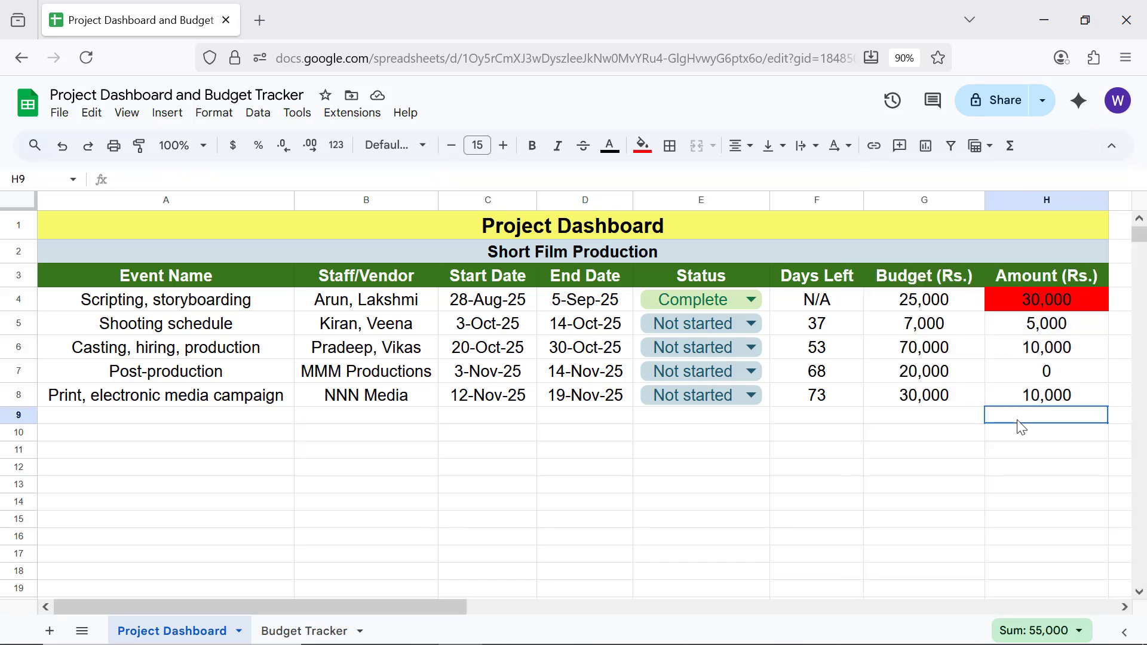